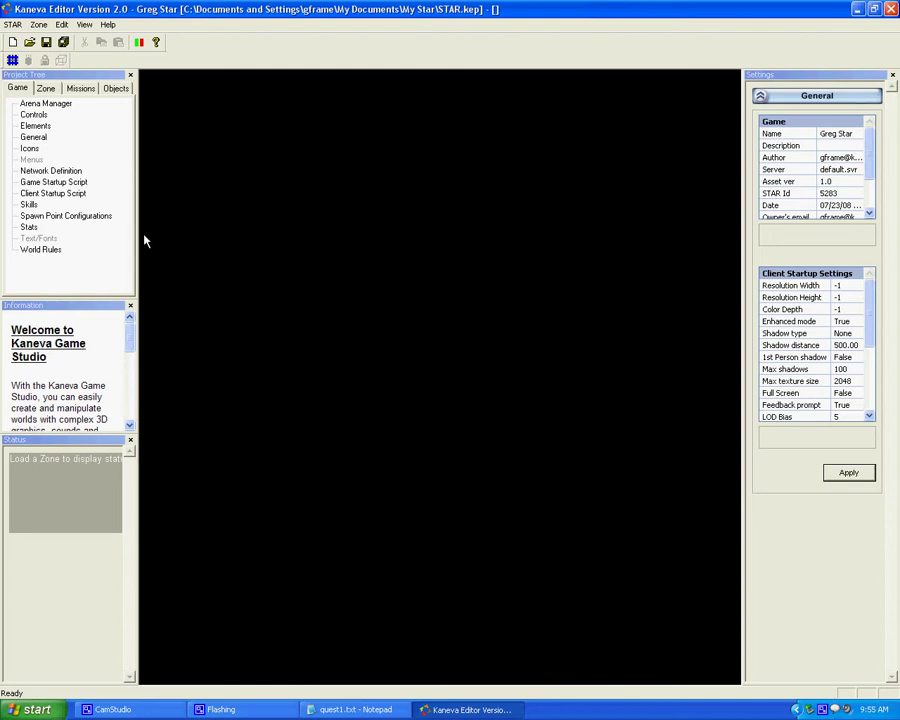
- Show the spawn point configurations and select Storefront.exg's world details, widening the value column
{"action": "left_click", "coordinate": [46, 217]}
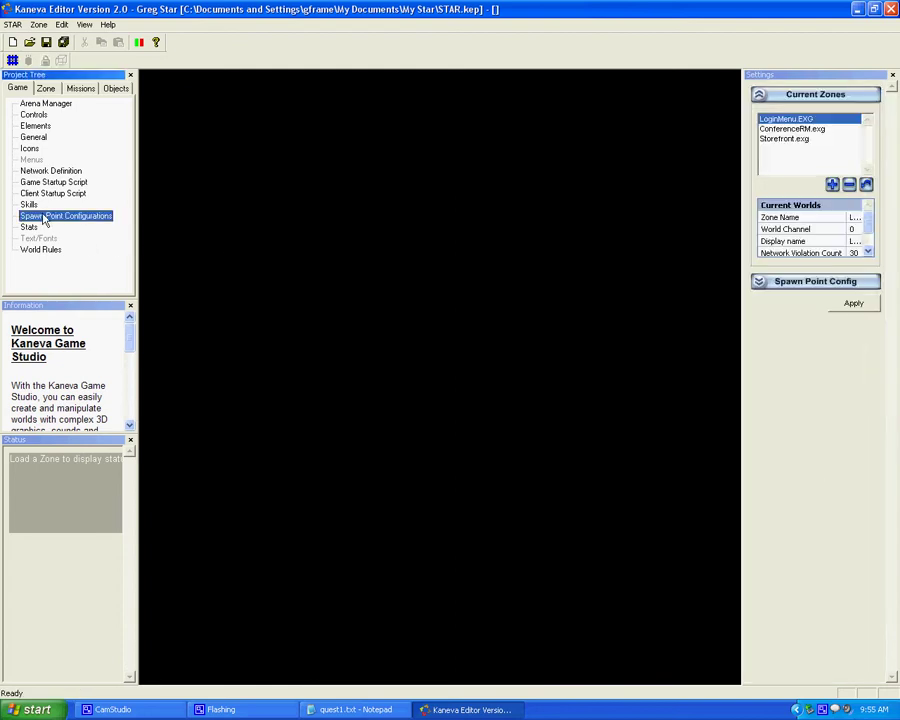
{"action": "left_click", "coordinate": [792, 283]}
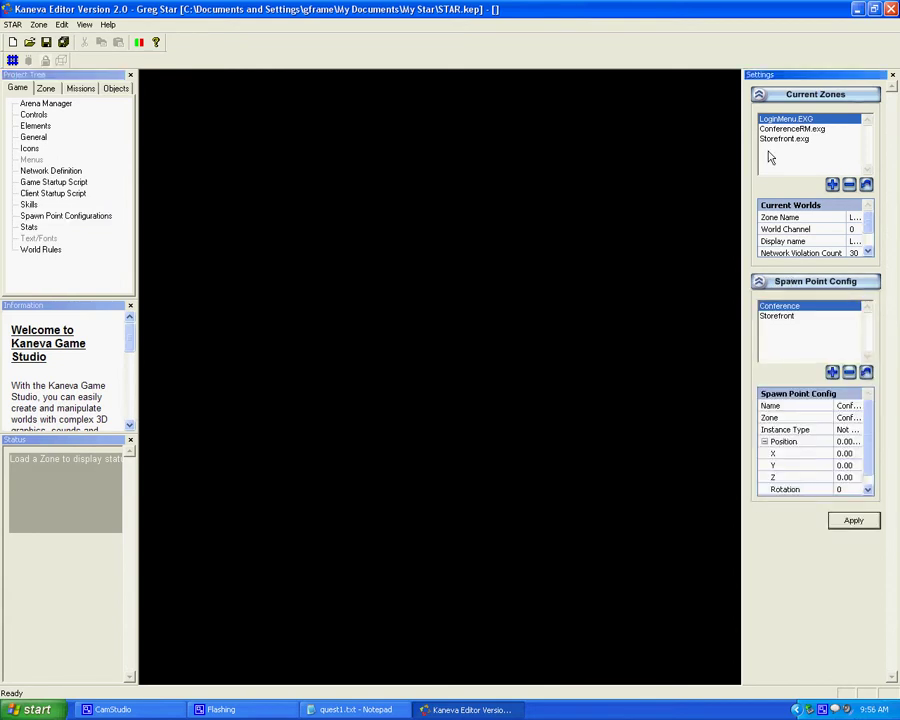
{"action": "left_click", "coordinate": [795, 129]}
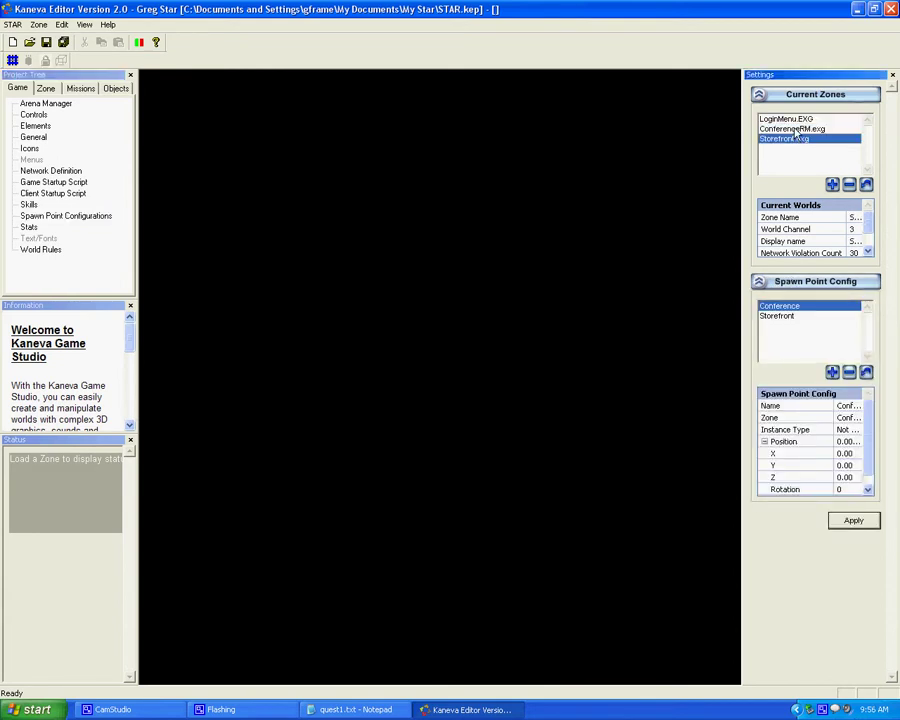
{"action": "key", "text": "Up"}
{"action": "key", "text": "Down"}
{"action": "key", "text": "Down"}
{"action": "left_click_drag", "start_coordinate": [846, 234], "coordinate": [829, 234]}
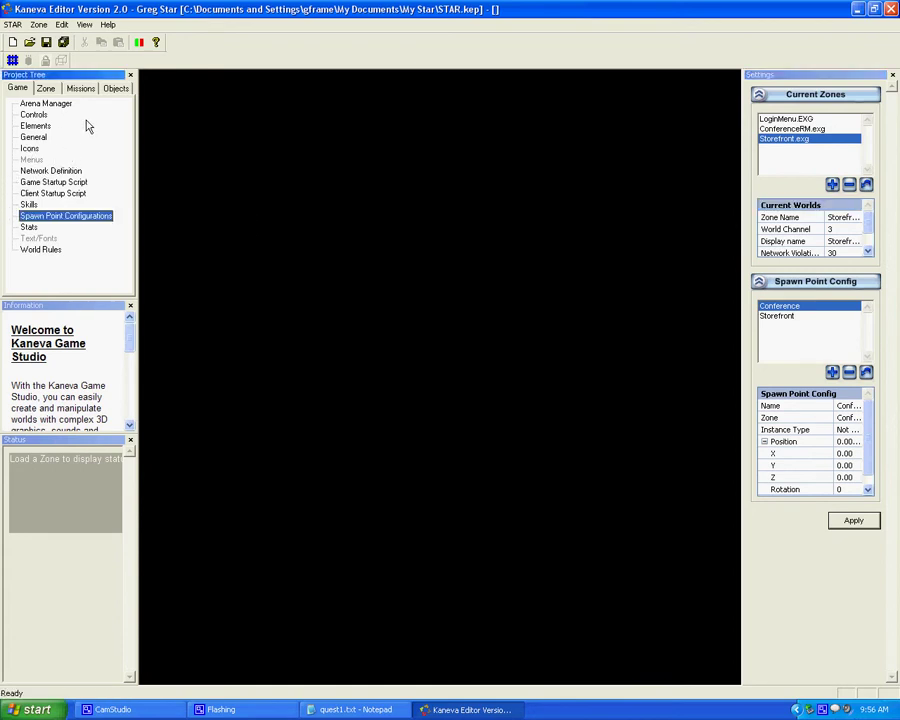
- Compare the StoreBank bank area and Store commerce area settings under Objects
{"action": "left_click", "coordinate": [116, 88]}
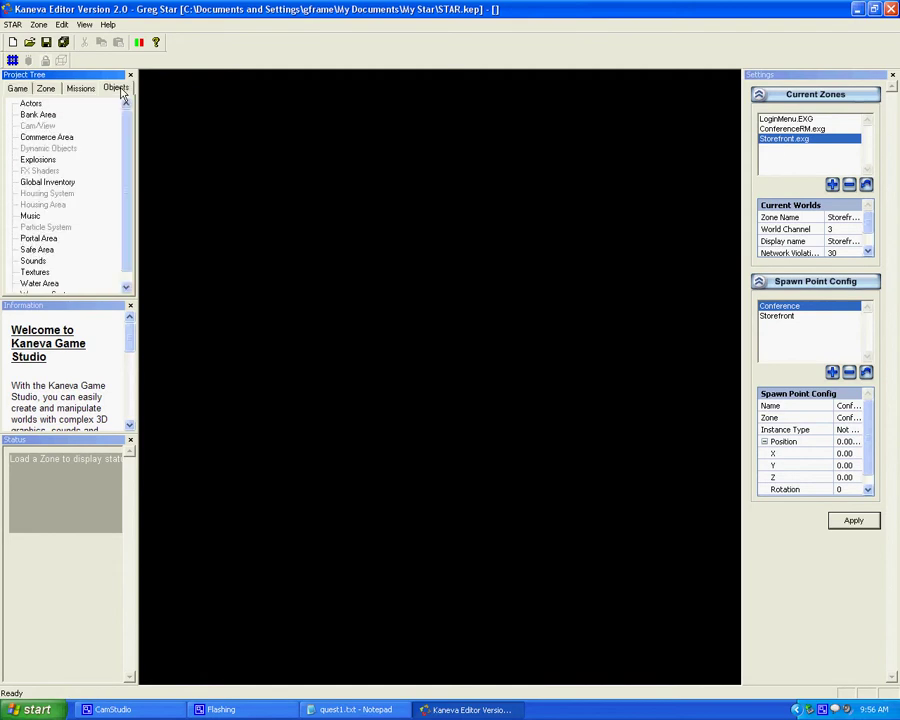
{"action": "left_click", "coordinate": [38, 115]}
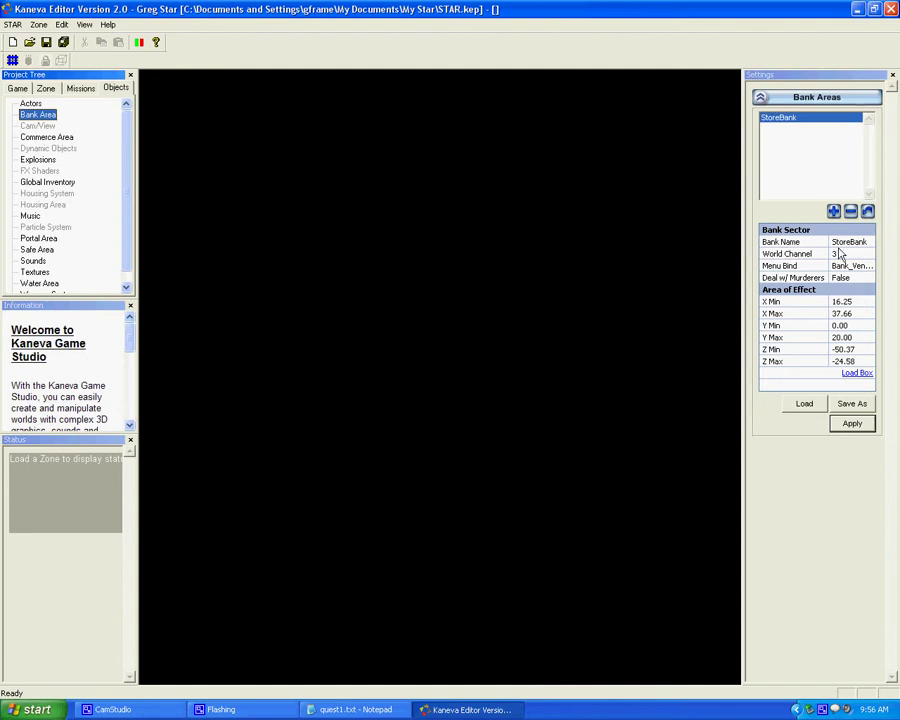
{"action": "left_click", "coordinate": [40, 138]}
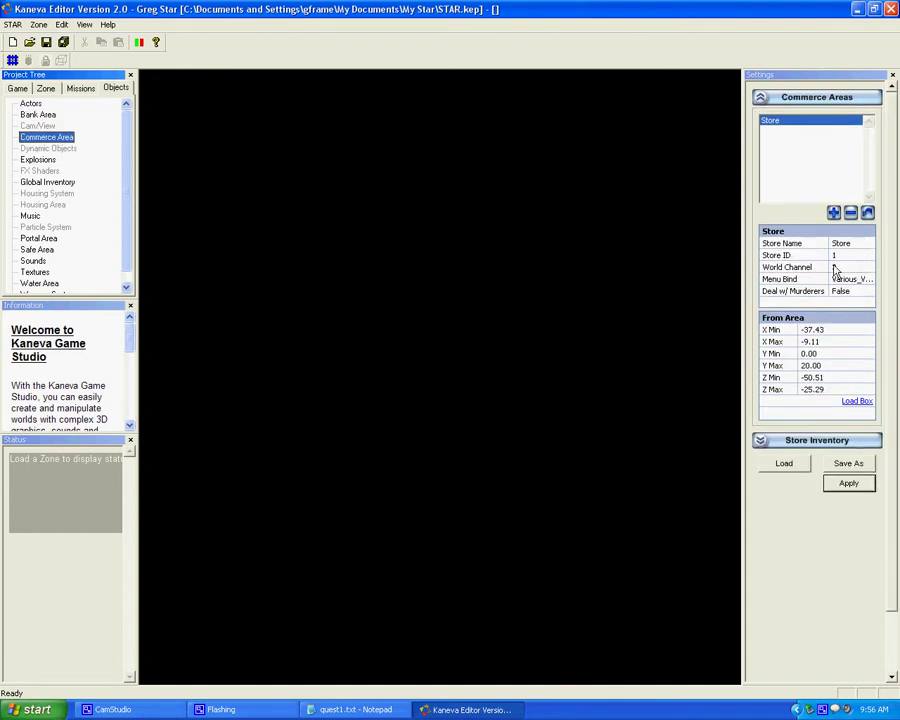
{"action": "left_click", "coordinate": [38, 114]}
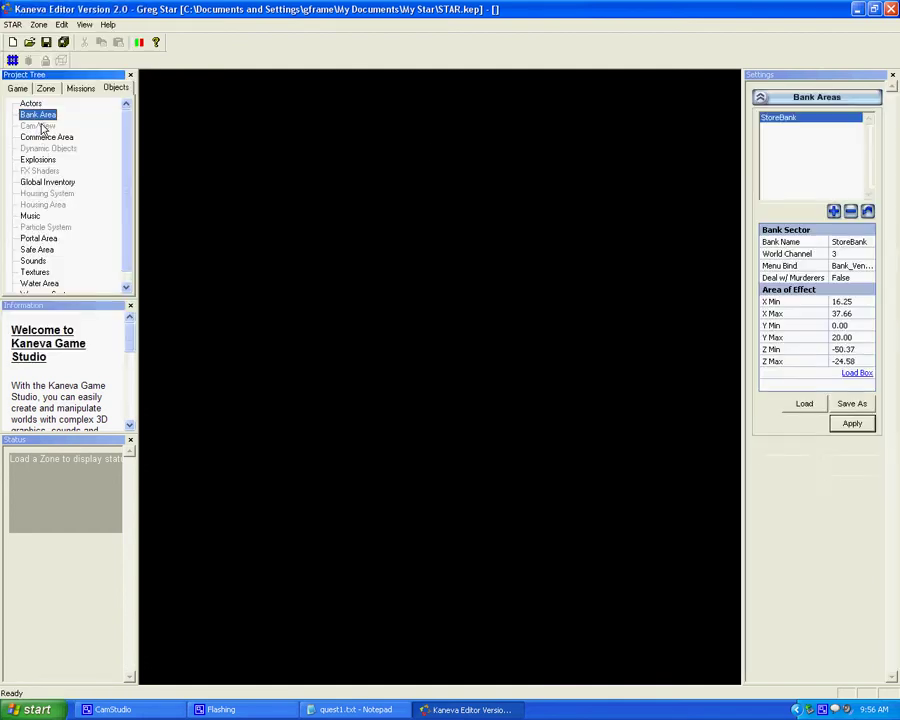
{"action": "left_click", "coordinate": [44, 137]}
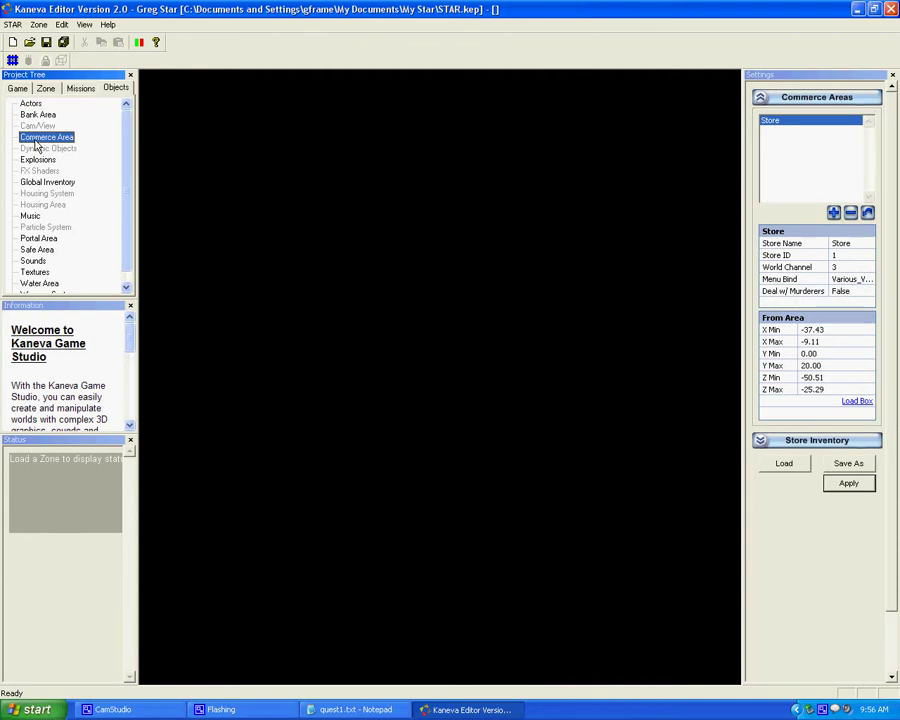
- Open the Storefront.exg zone
{"action": "left_click", "coordinate": [37, 115]}
{"action": "left_click", "coordinate": [40, 137]}
{"action": "left_click", "coordinate": [36, 114]}
{"action": "left_click", "coordinate": [38, 24]}
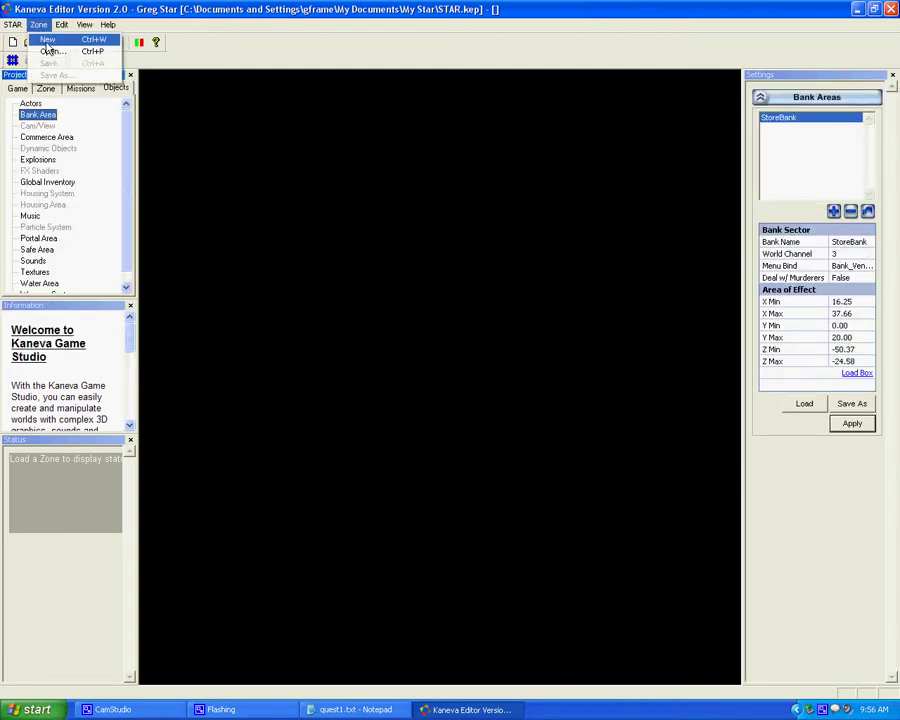
{"action": "left_click", "coordinate": [50, 51]}
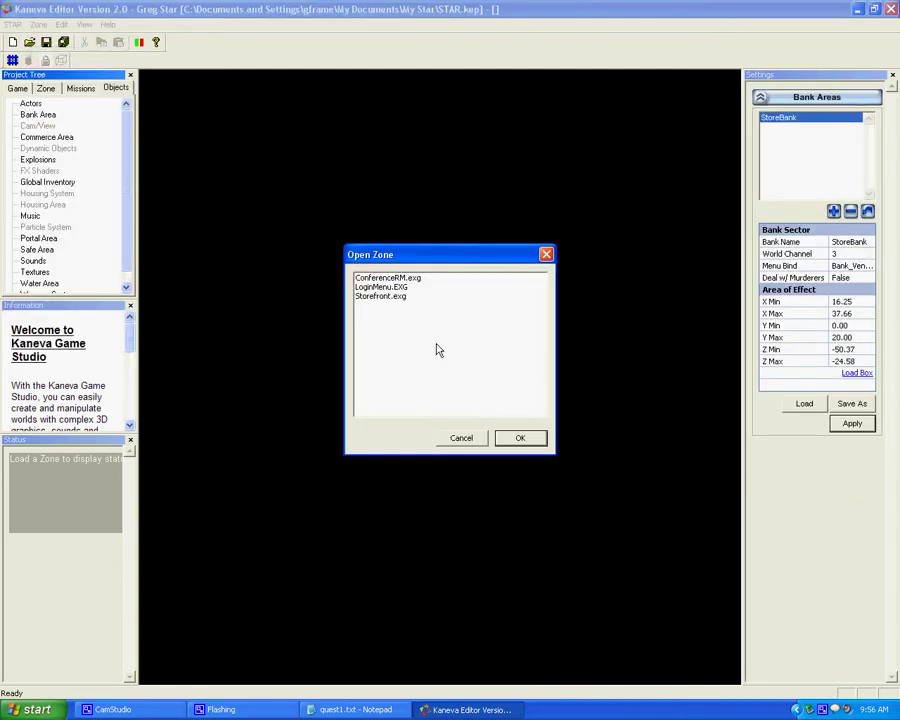
{"action": "left_click", "coordinate": [396, 297]}
{"action": "left_click", "coordinate": [515, 438]}
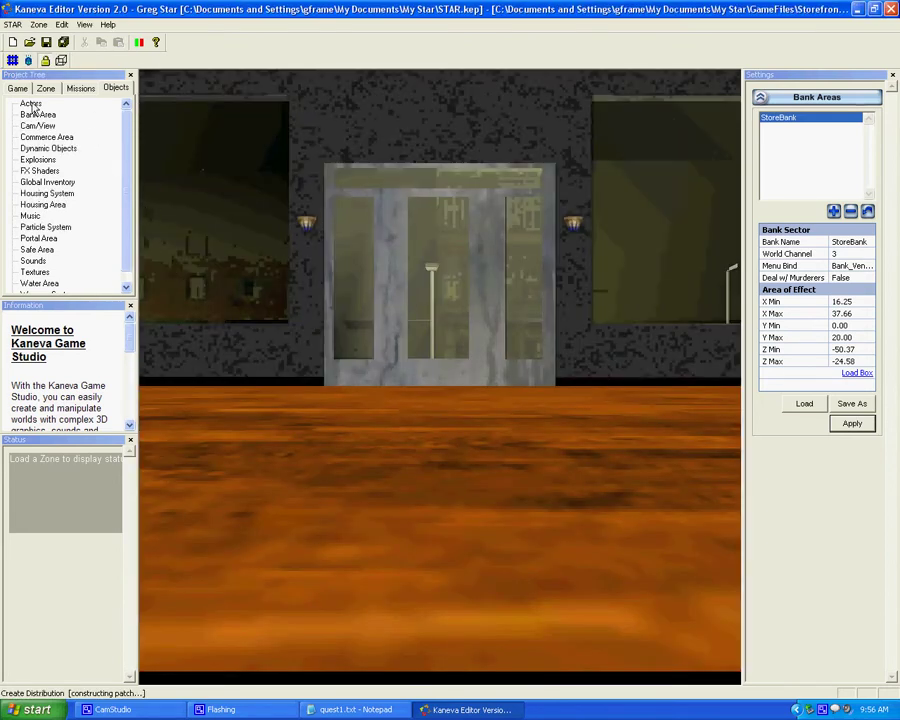
- Place an avatar actor into the Storefront room
{"action": "left_click", "coordinate": [30, 103]}
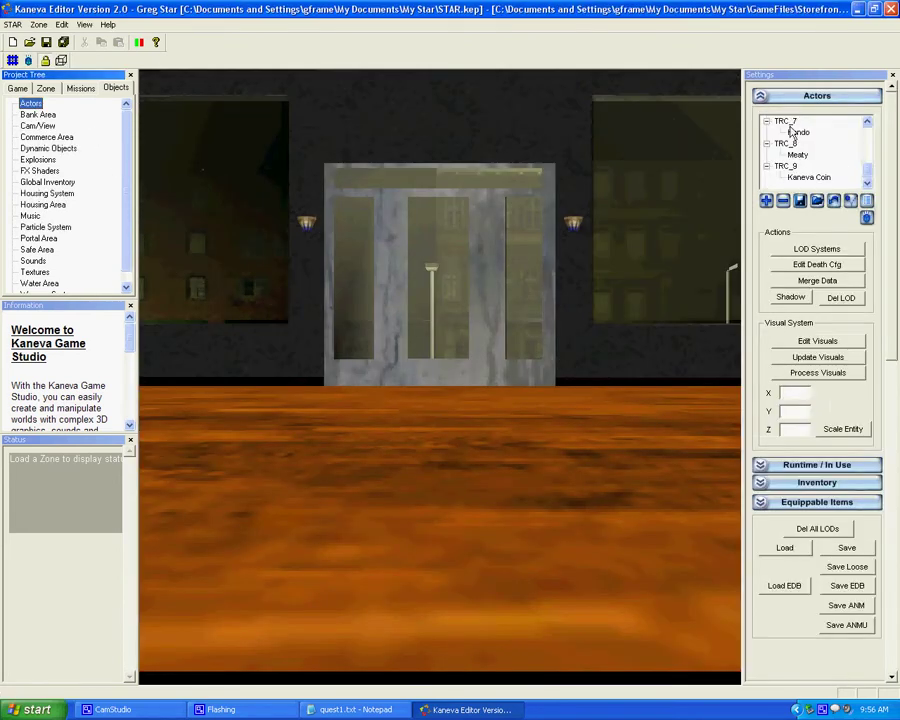
{"action": "double_click", "coordinate": [792, 131]}
{"action": "left_click", "coordinate": [811, 304]}
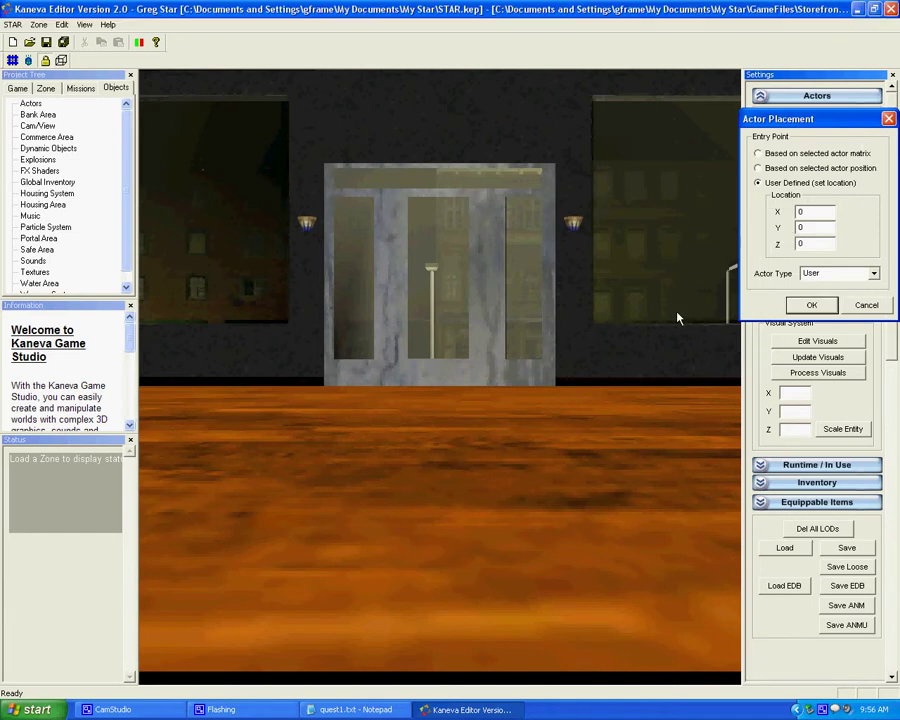
- Walk the avatar around the store interior, stopping beside the corner wooden pillar
{"action": "key", "text": "Left"}
{"action": "key", "text": "Up"}
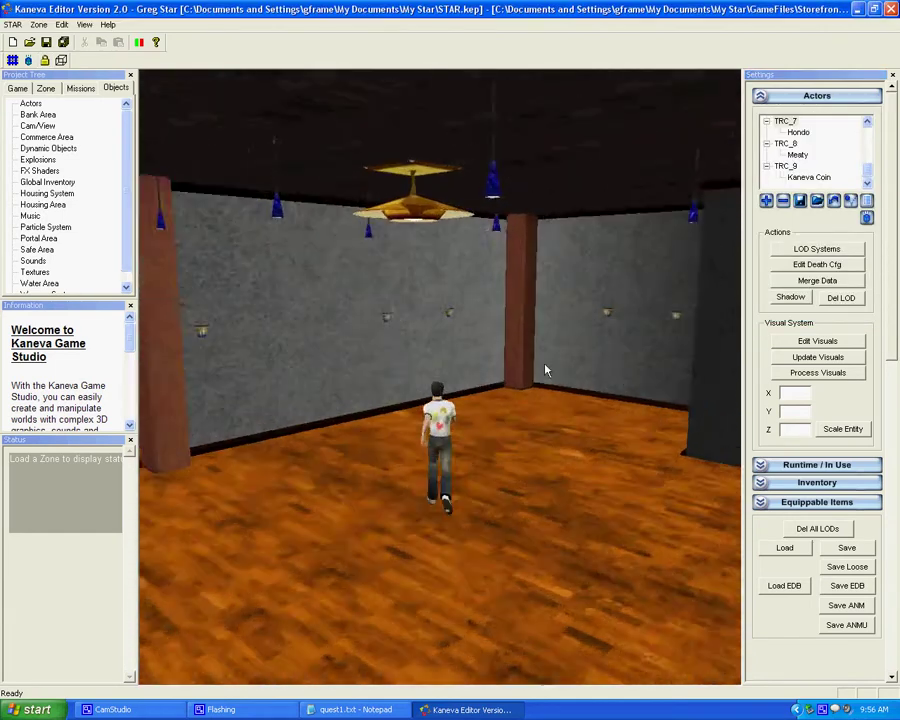
{"action": "key", "text": "Left"}
{"action": "key", "text": "Right"}
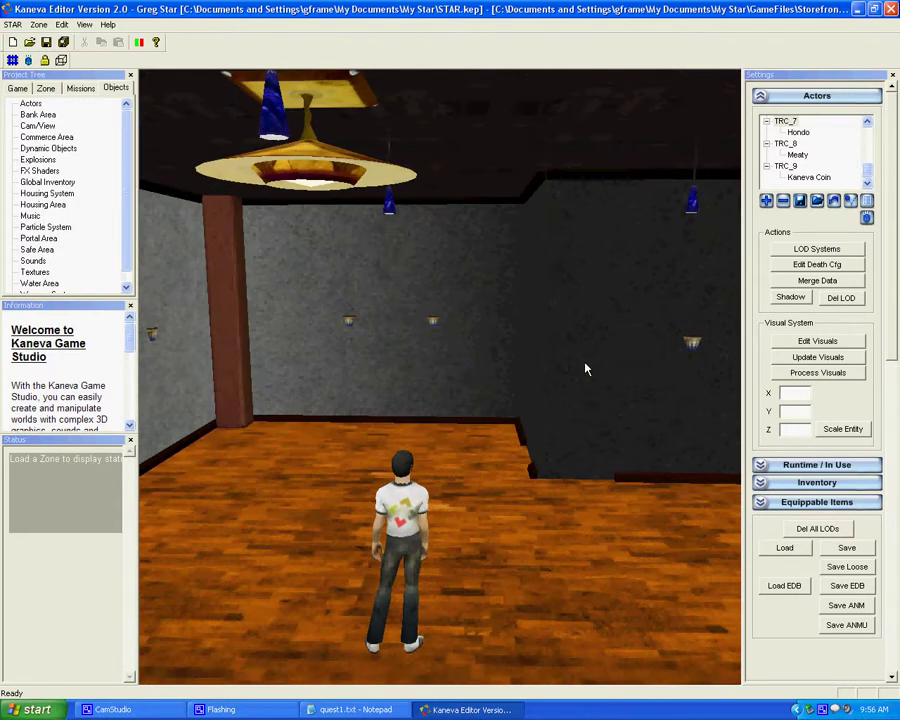
{"action": "key", "text": "Up"}
{"action": "key", "text": "Left"}
{"action": "key", "text": "Up"}
{"action": "key", "text": "Right"}
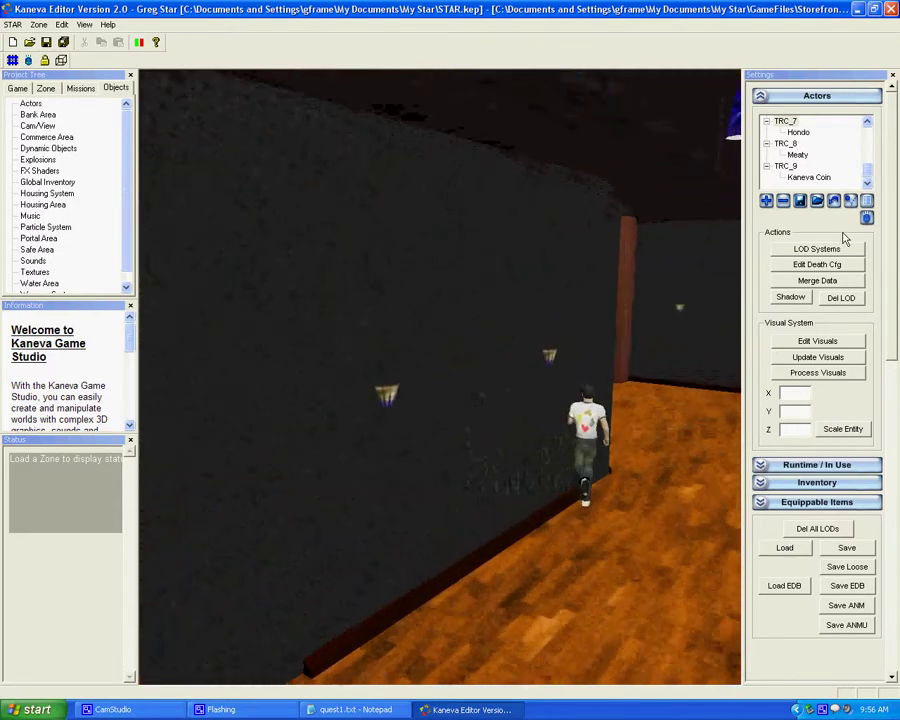
{"action": "key", "text": "Right"}
{"action": "key", "text": "Left"}
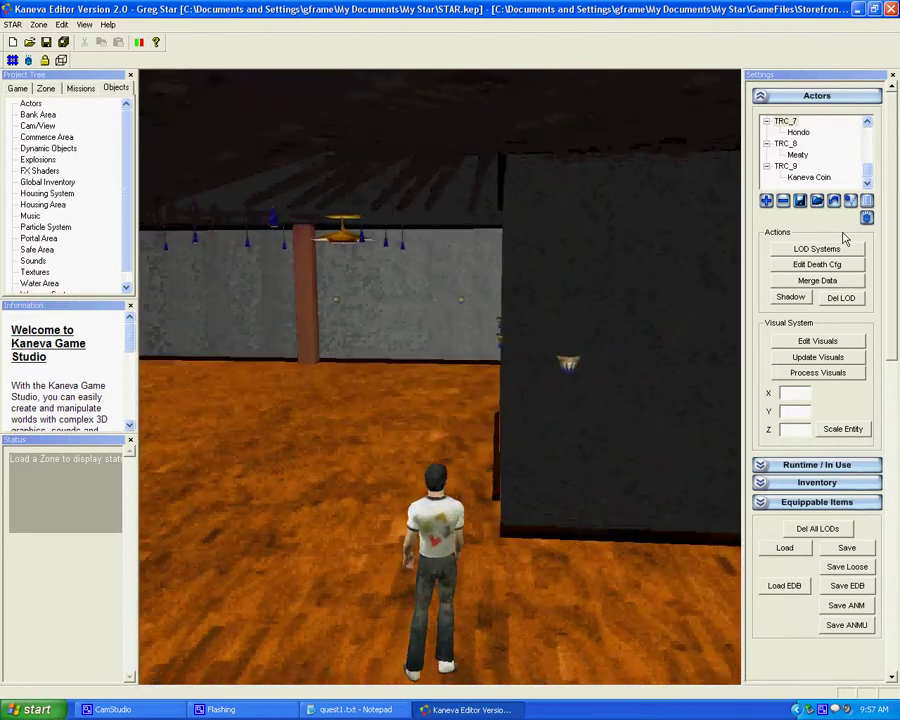
{"action": "key", "text": "Up"}
{"action": "key", "text": "Left"}
{"action": "key", "text": "Left"}
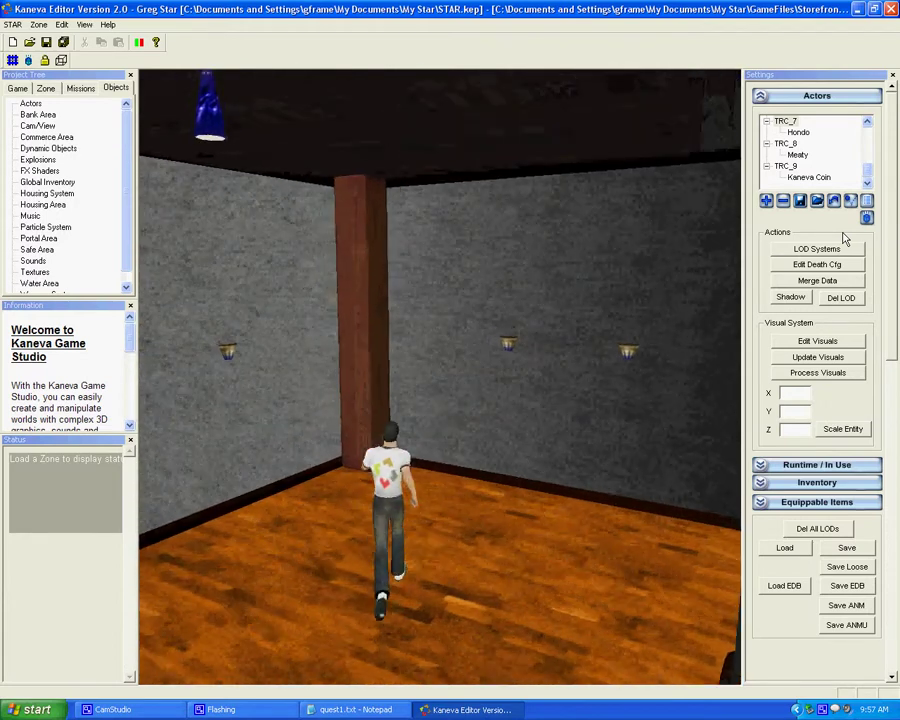
{"action": "key", "text": "Up"}
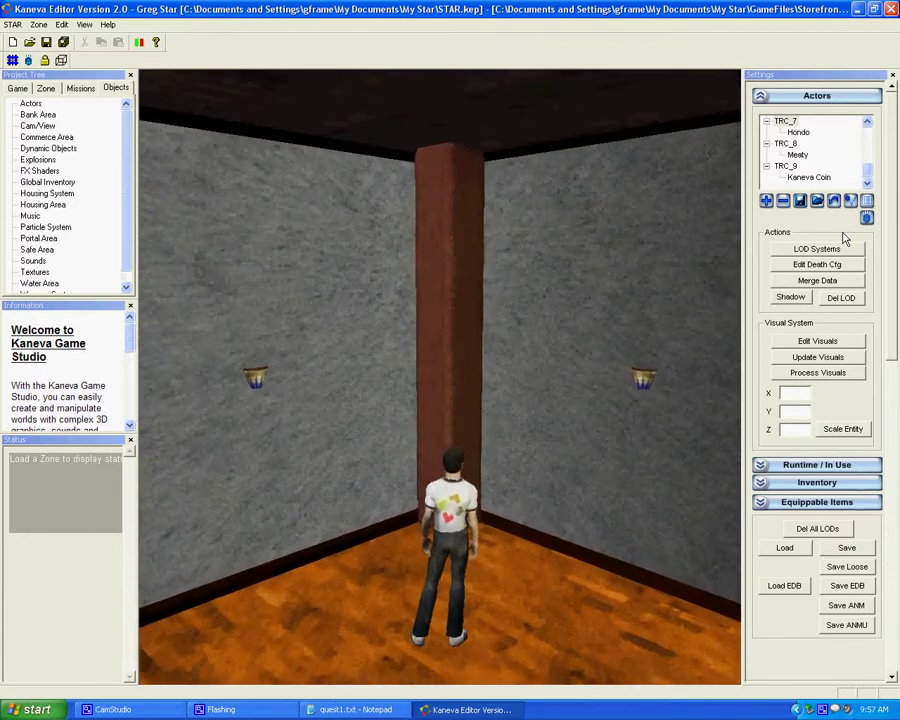
{"action": "key", "text": "Left"}
{"action": "key", "text": "Right"}
{"action": "key", "text": "Right"}
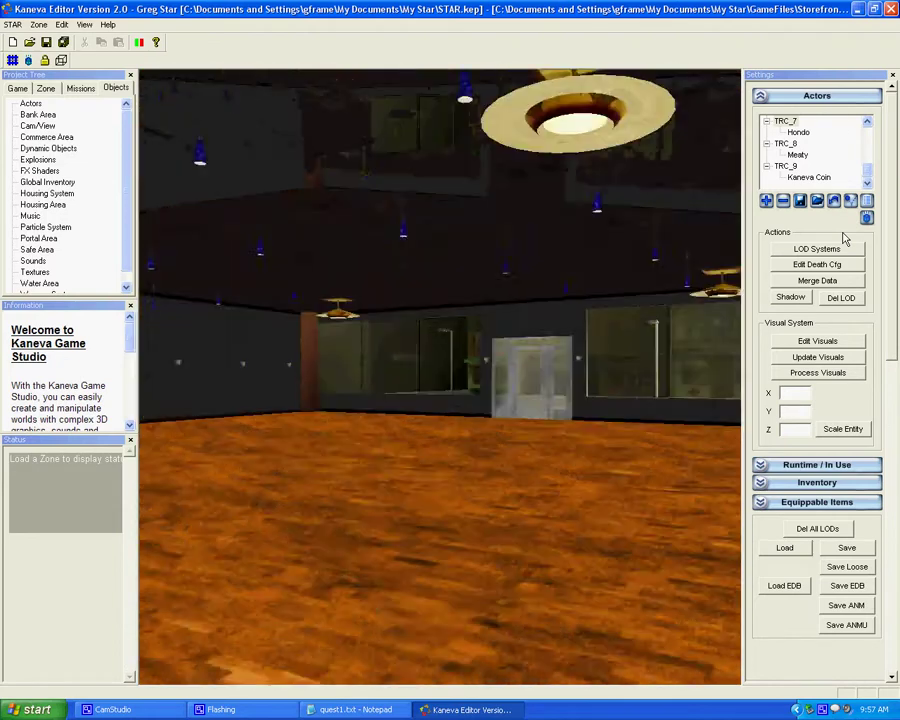
{"action": "key", "text": "Up"}
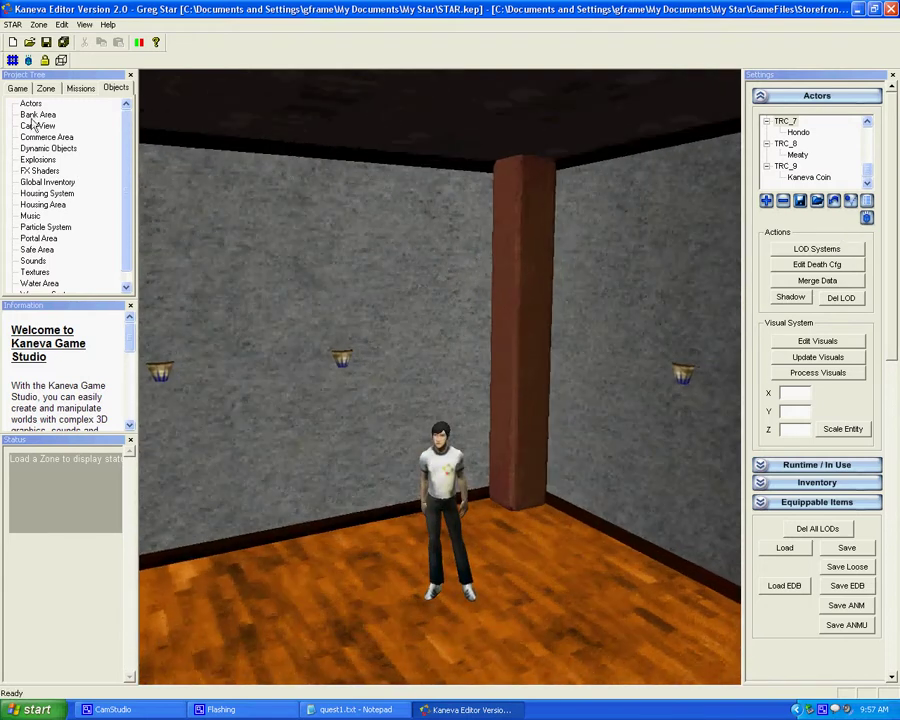
- Create a new NPC named Banker at position 30.49, -0.40, -41.45
{"action": "left_click", "coordinate": [46, 88]}
{"action": "left_click", "coordinate": [80, 89]}
{"action": "left_click", "coordinate": [52, 126]}
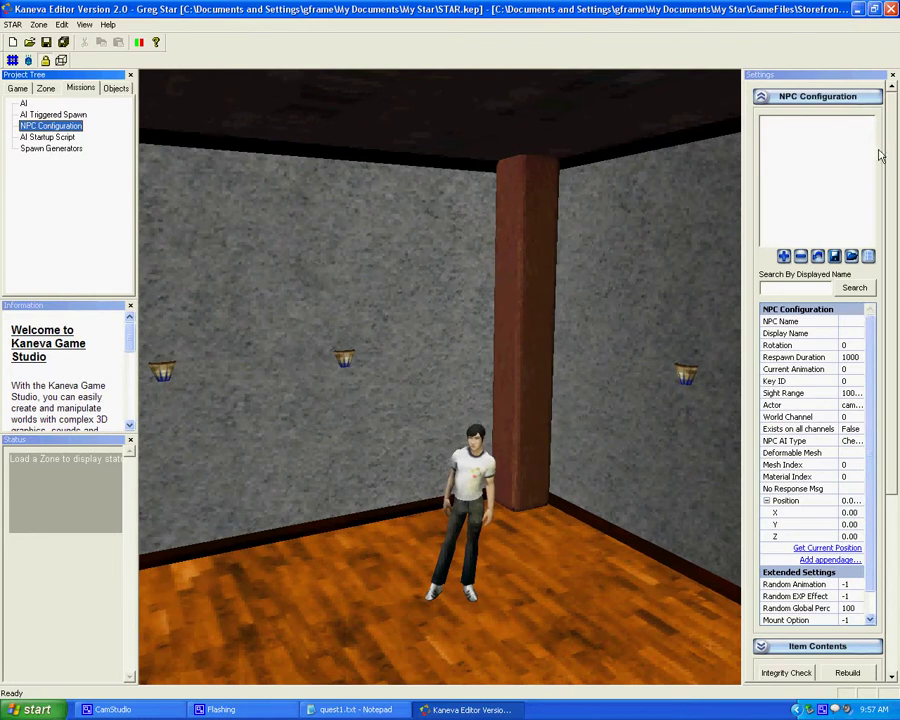
{"action": "left_click_drag", "start_coordinate": [839, 331], "coordinate": [803, 331]}
{"action": "left_click", "coordinate": [812, 321]}
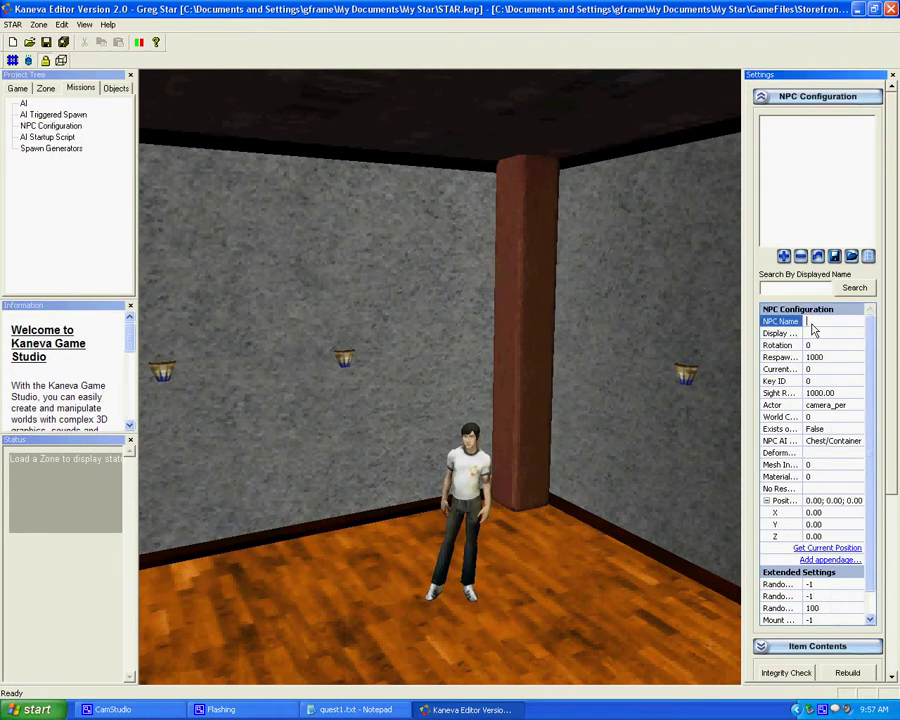
{"action": "type", "text": "Banker"}
{"action": "left_click", "coordinate": [843, 334]}
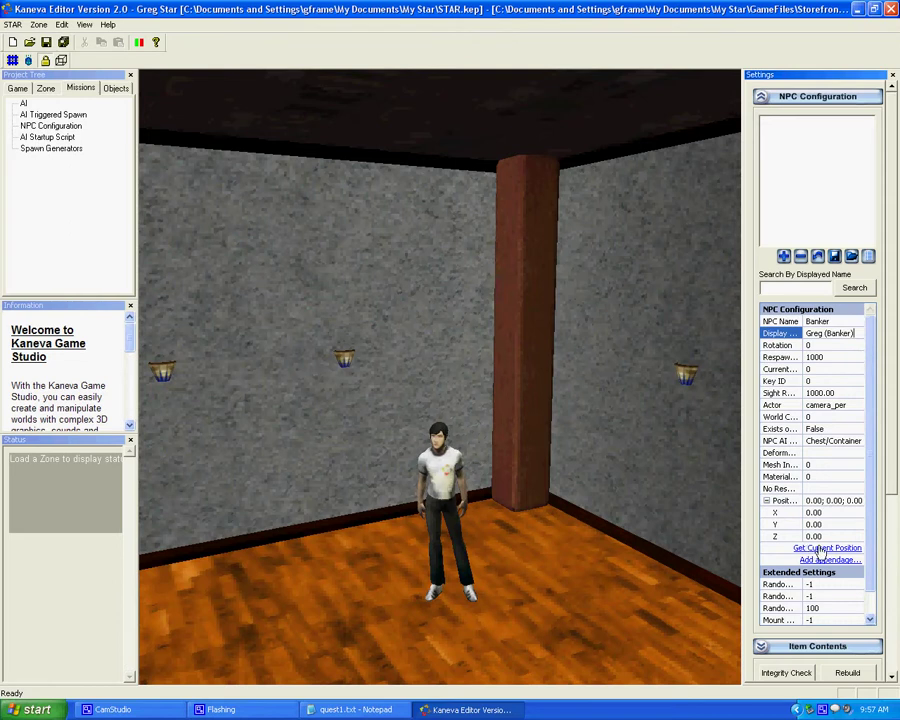
{"action": "key", "text": "Right"}
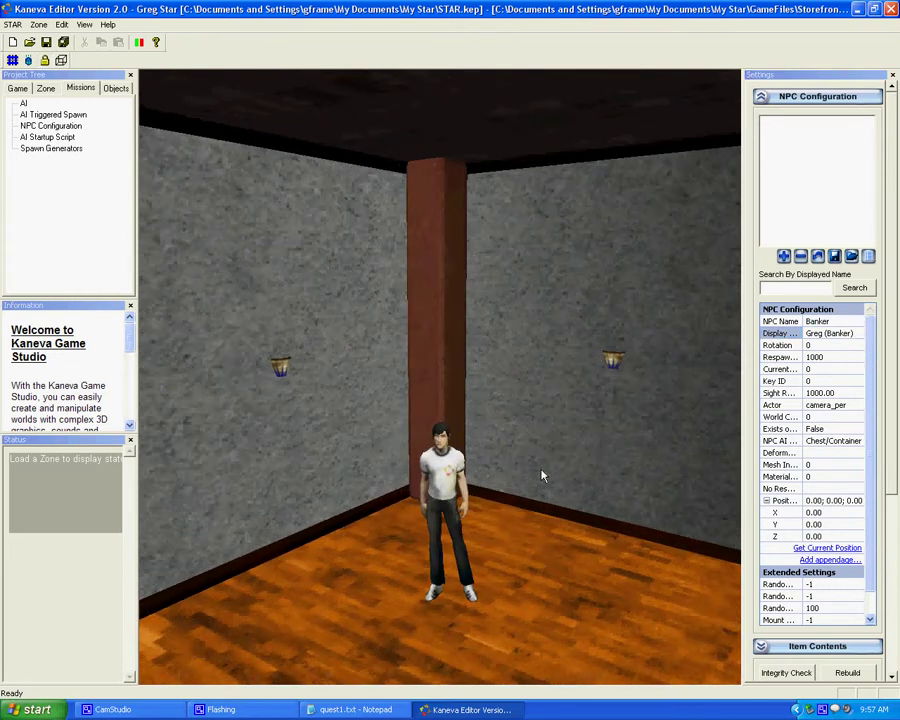
{"action": "left_click", "coordinate": [842, 549]}
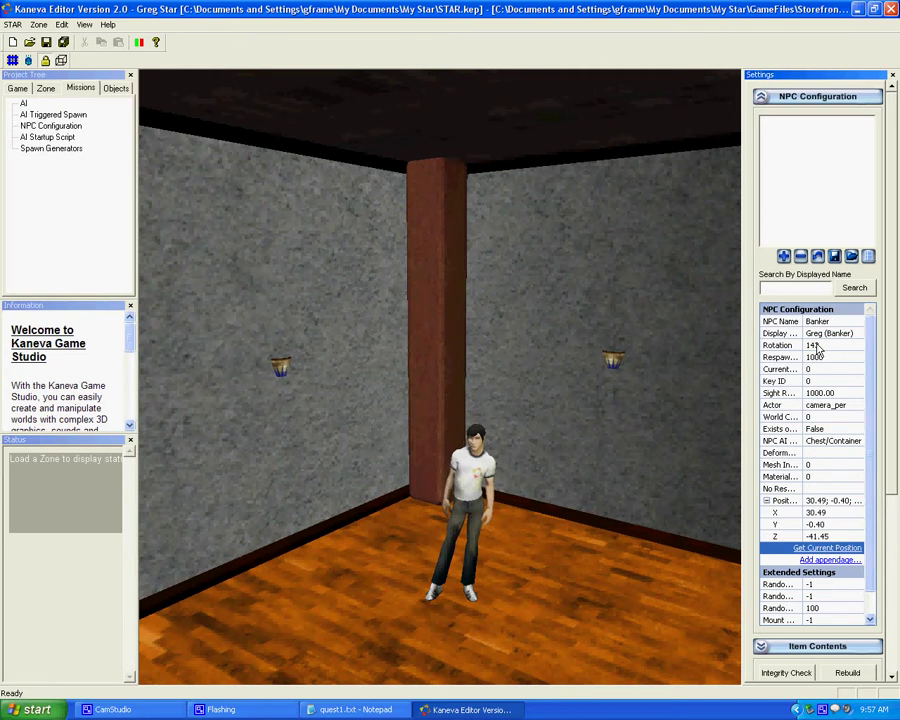
- Give the Banker the Hondo actor and AI Selection Action behaviour, and add it
{"action": "left_click", "coordinate": [856, 406]}
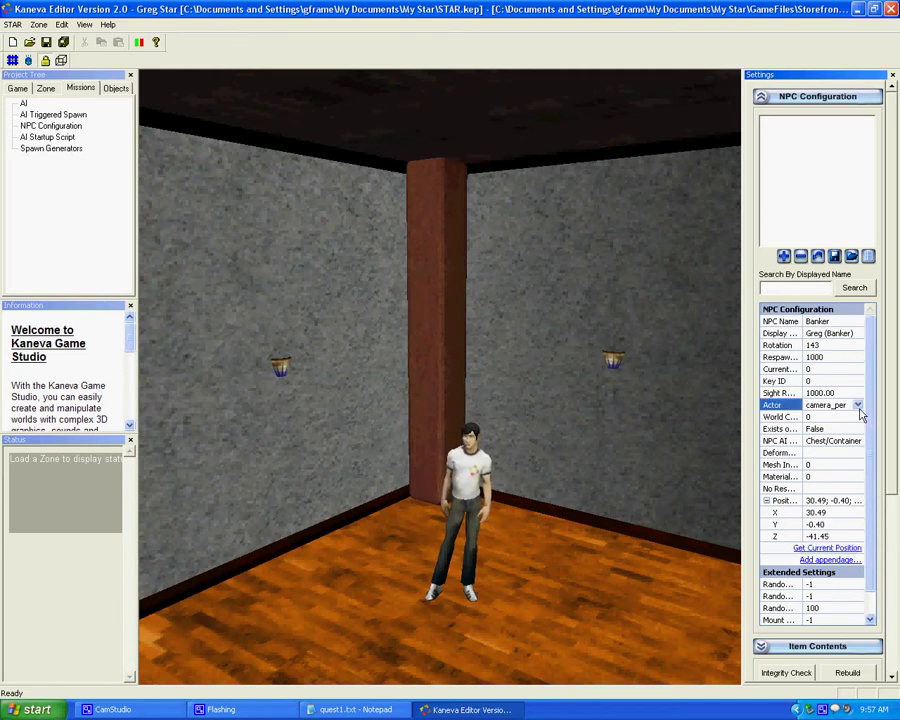
{"action": "scroll", "coordinate": [860, 441], "scroll_direction": "down", "scroll_amount": 1}
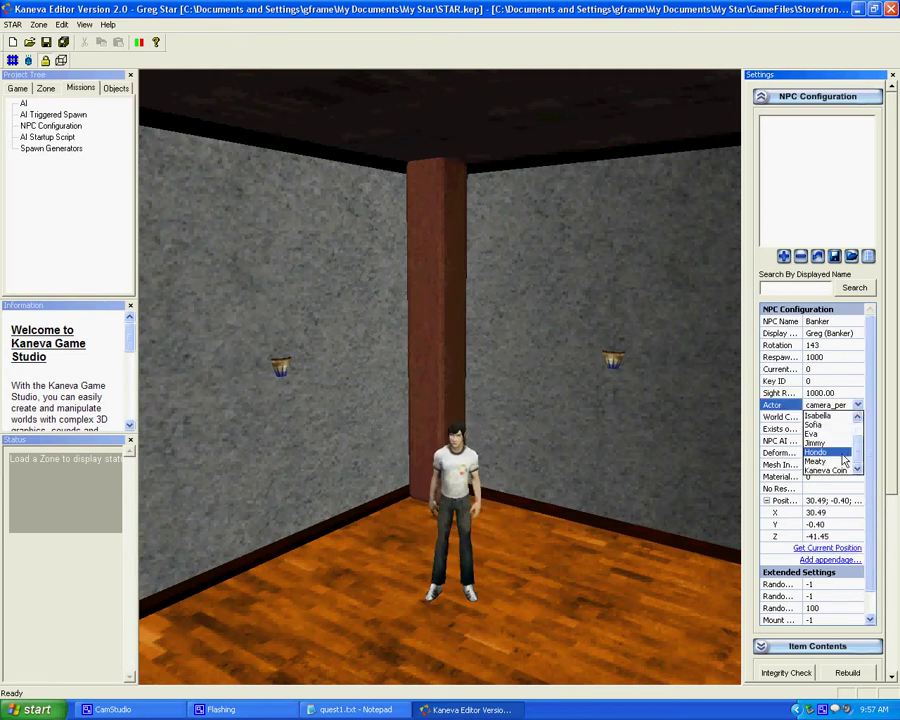
{"action": "left_click", "coordinate": [855, 448]}
{"action": "left_click", "coordinate": [449, 376]}
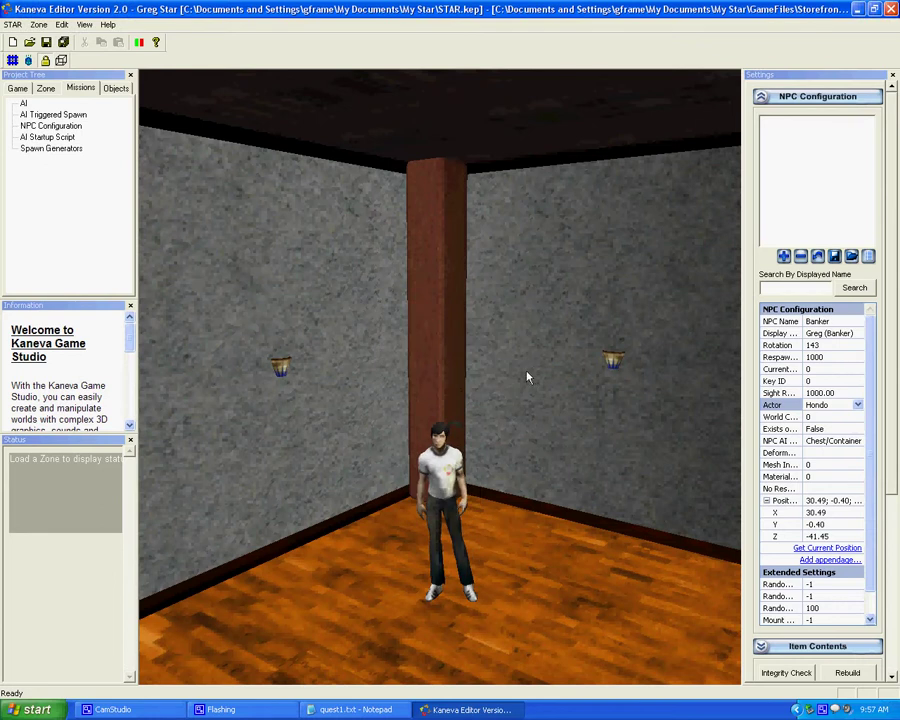
{"action": "left_click", "coordinate": [841, 444]}
{"action": "left_click", "coordinate": [858, 441]}
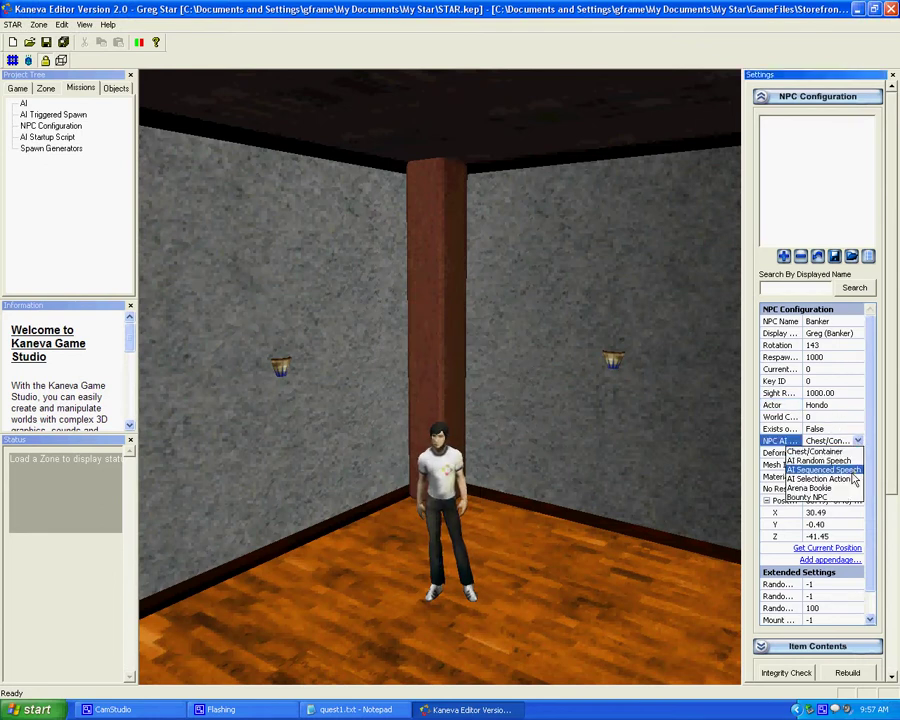
{"action": "left_click", "coordinate": [825, 480]}
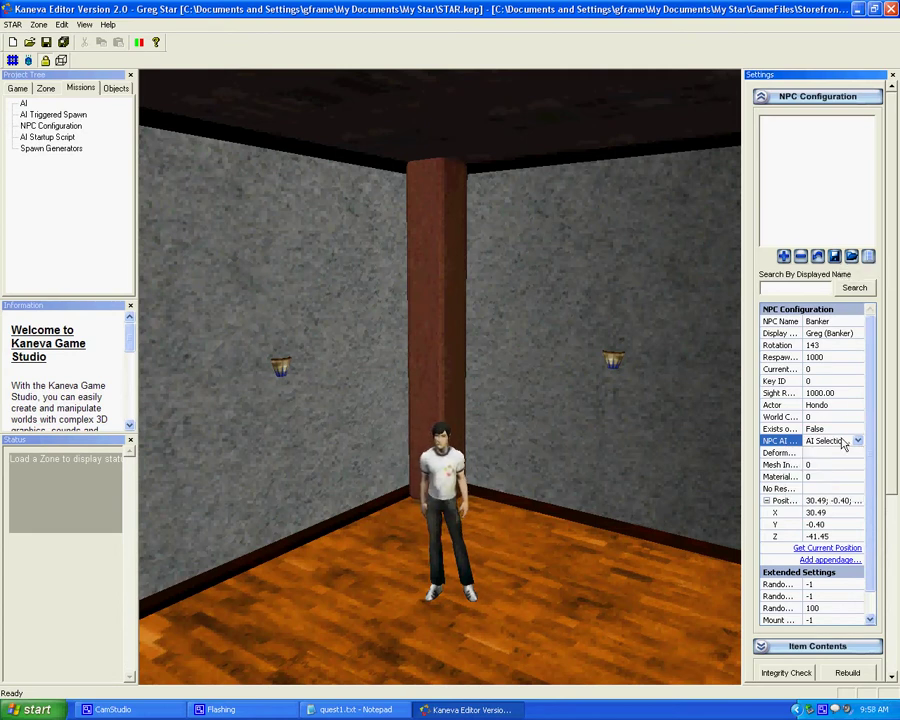
{"action": "left_click", "coordinate": [806, 258]}
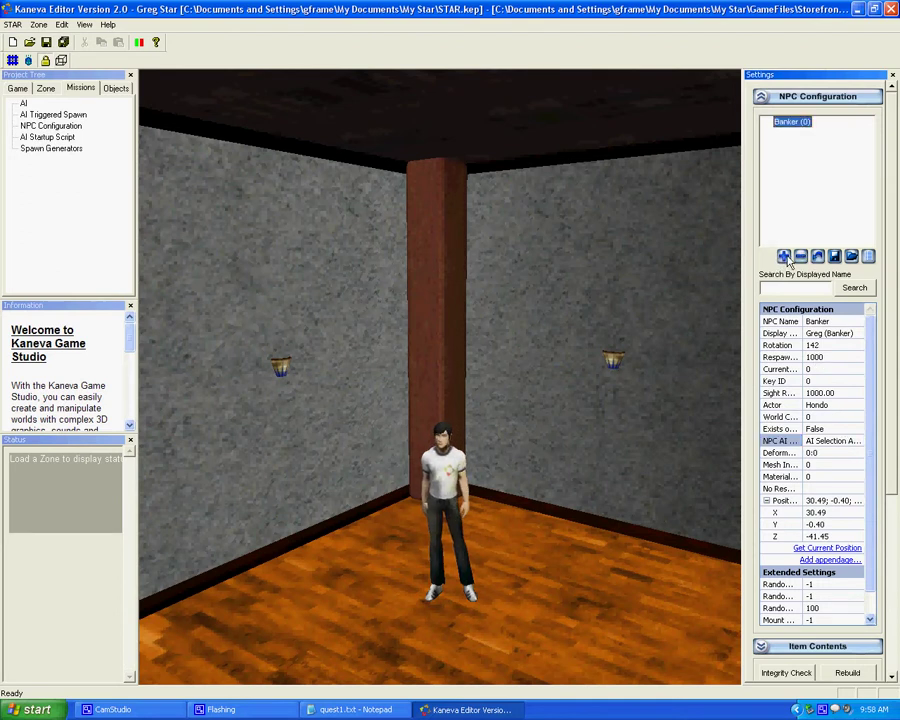
{"action": "left_click", "coordinate": [790, 122]}
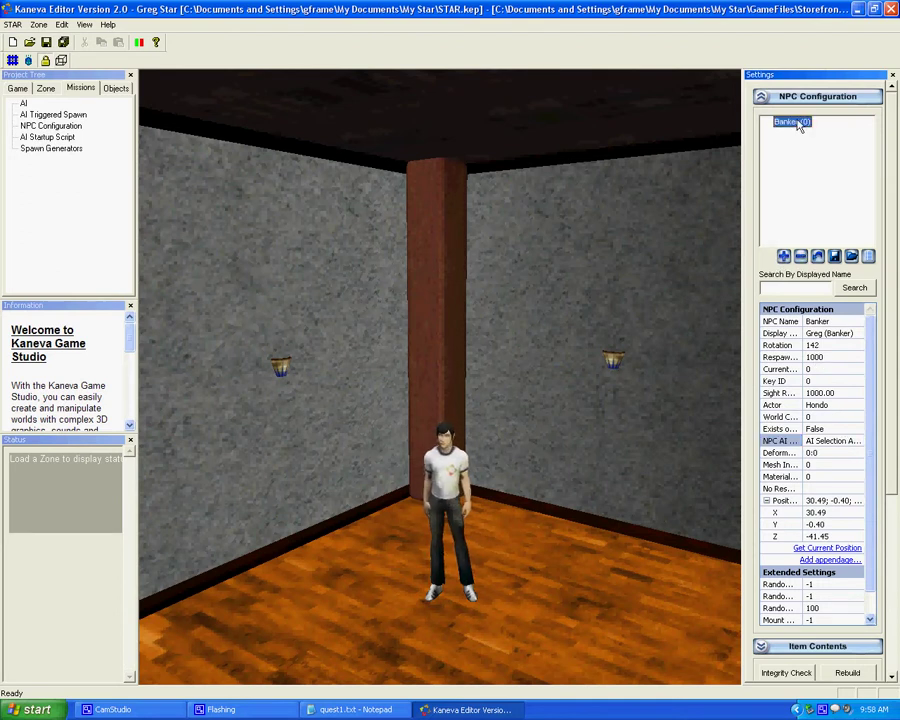
- Add an Access Bank interaction entry to the Banker with command option Access Bank
{"action": "left_click", "coordinate": [868, 257]}
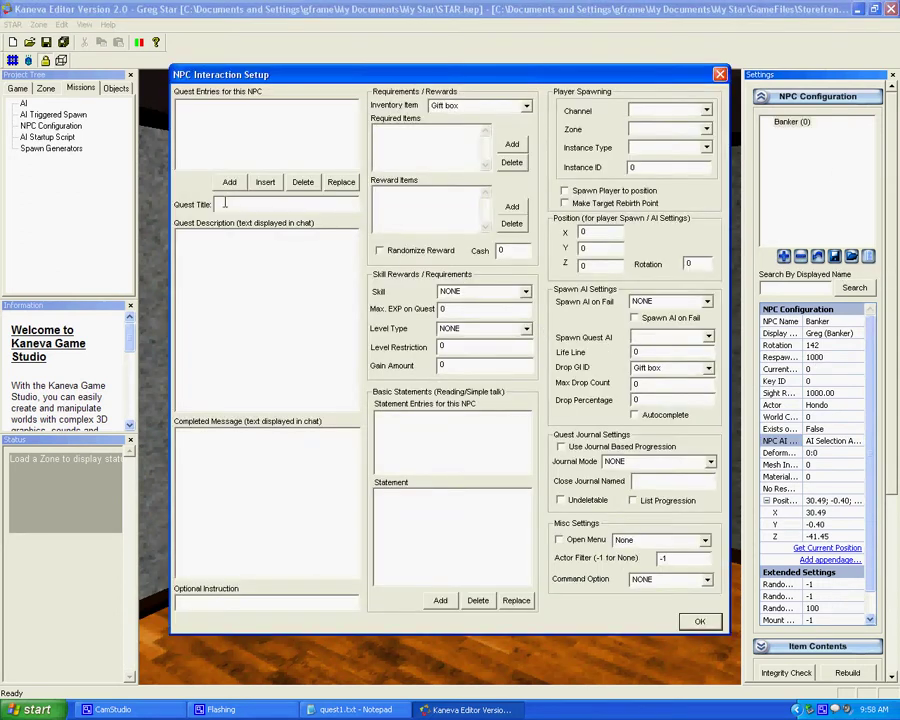
{"action": "left_click_drag", "start_coordinate": [265, 74], "coordinate": [257, 100]}
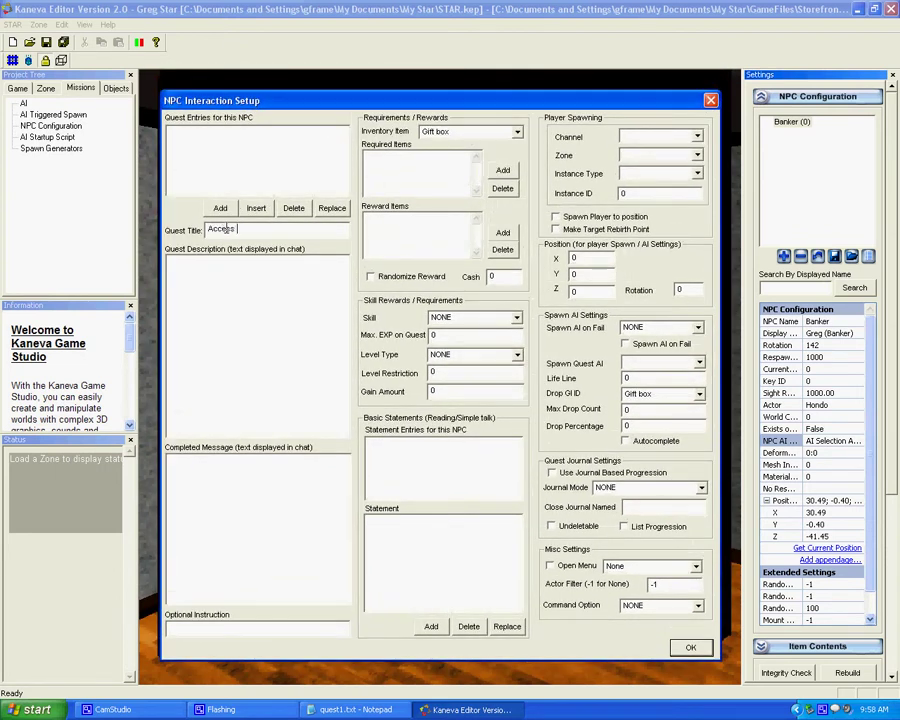
{"action": "type", "text": "Bank"}
{"action": "left_click", "coordinate": [223, 210]}
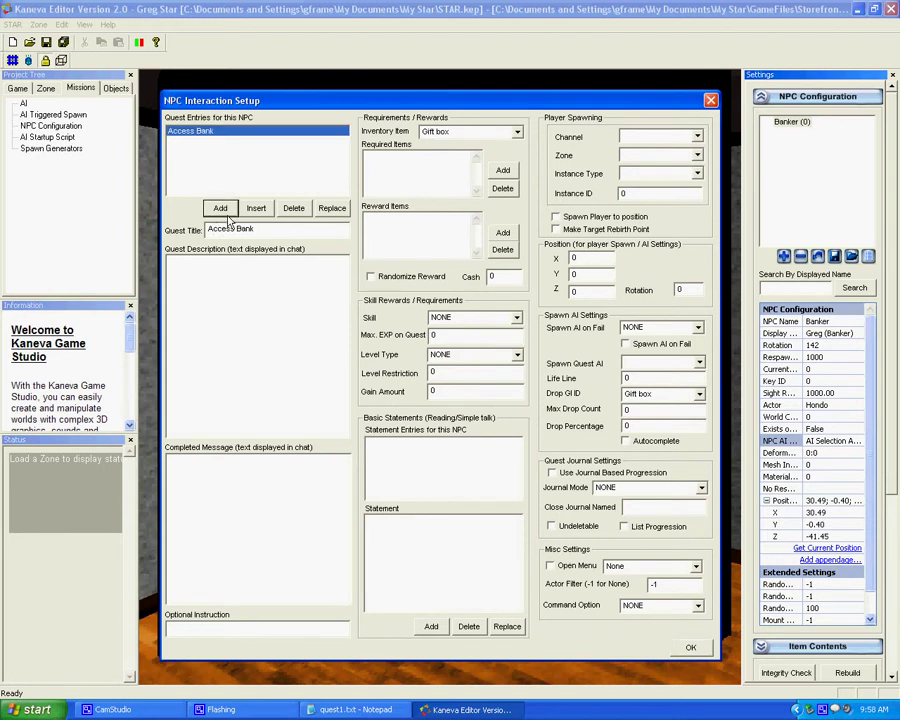
{"action": "left_click", "coordinate": [244, 136]}
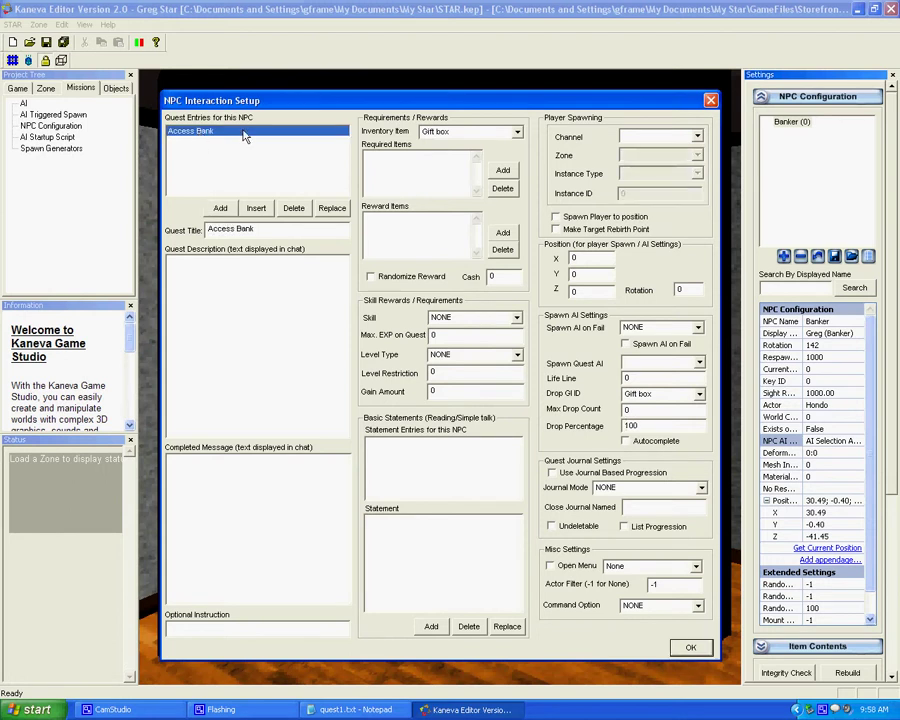
{"action": "left_click", "coordinate": [697, 606]}
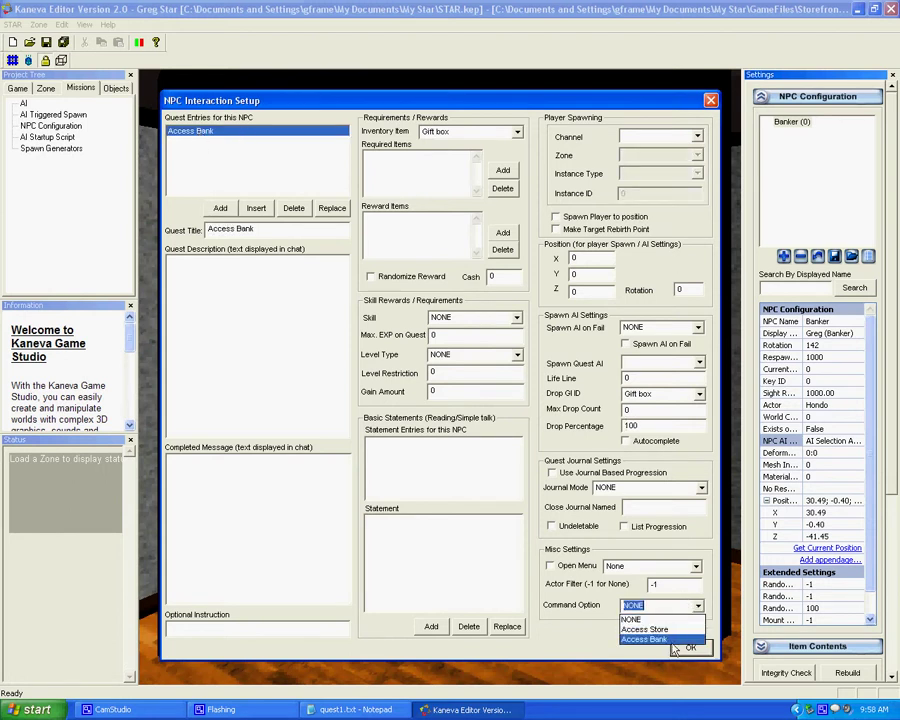
{"action": "left_click", "coordinate": [670, 639]}
{"action": "left_click", "coordinate": [331, 208]}
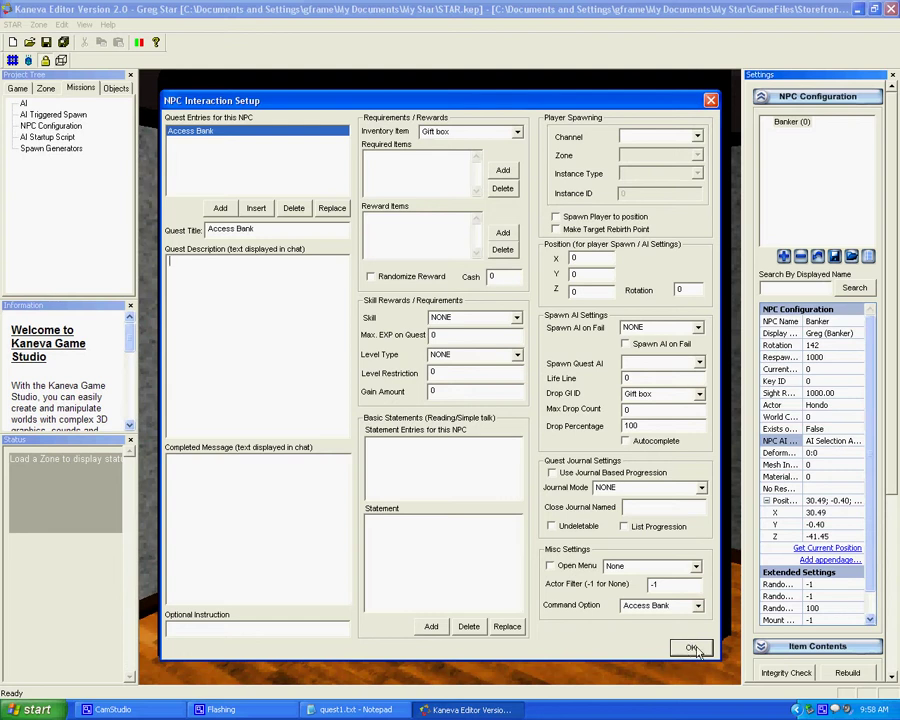
{"action": "left_click", "coordinate": [690, 648]}
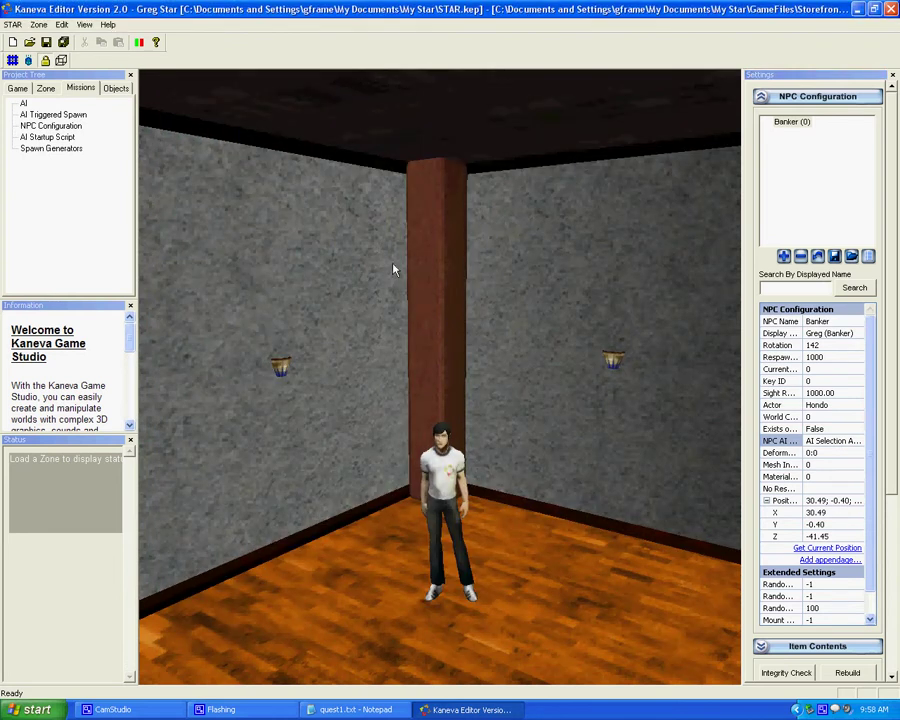
{"action": "left_click", "coordinate": [801, 175]}
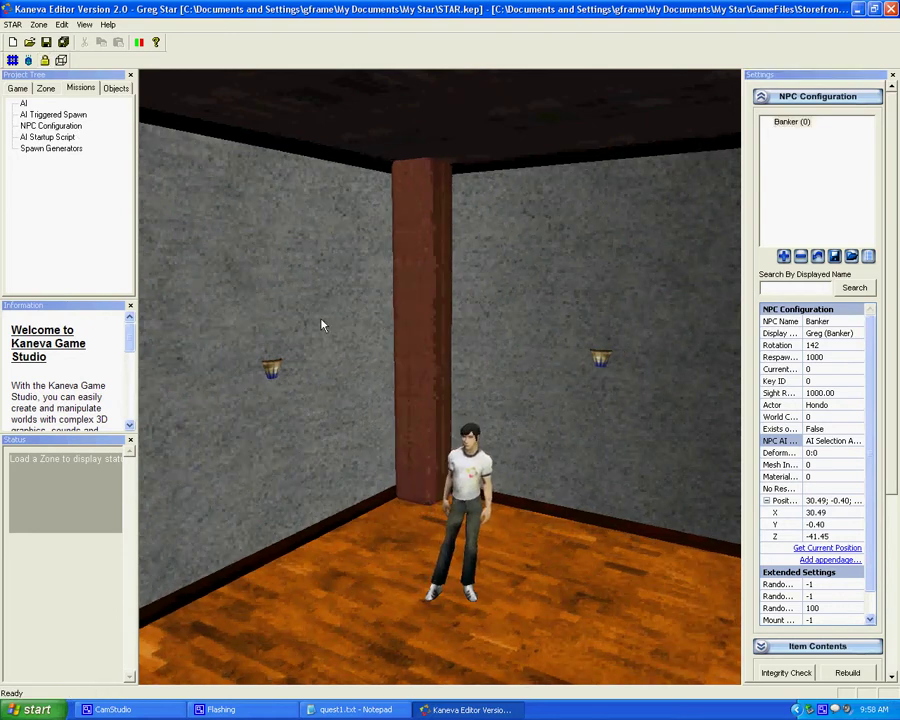
{"action": "left_click", "coordinate": [321, 323]}
{"action": "key", "text": "Up"}
{"action": "key", "text": "Left"}
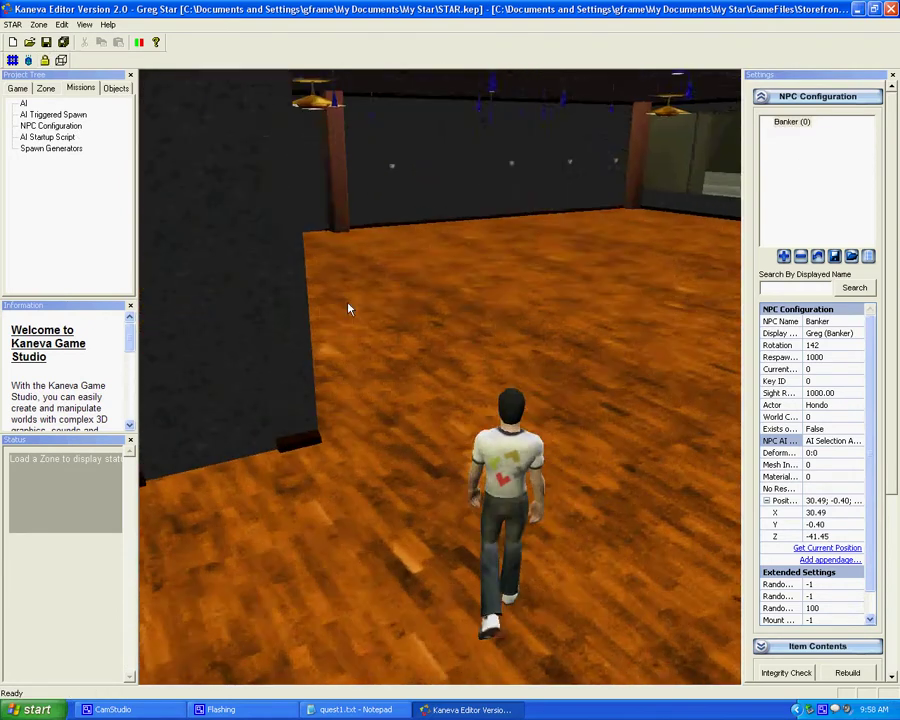
{"action": "key", "text": "Up"}
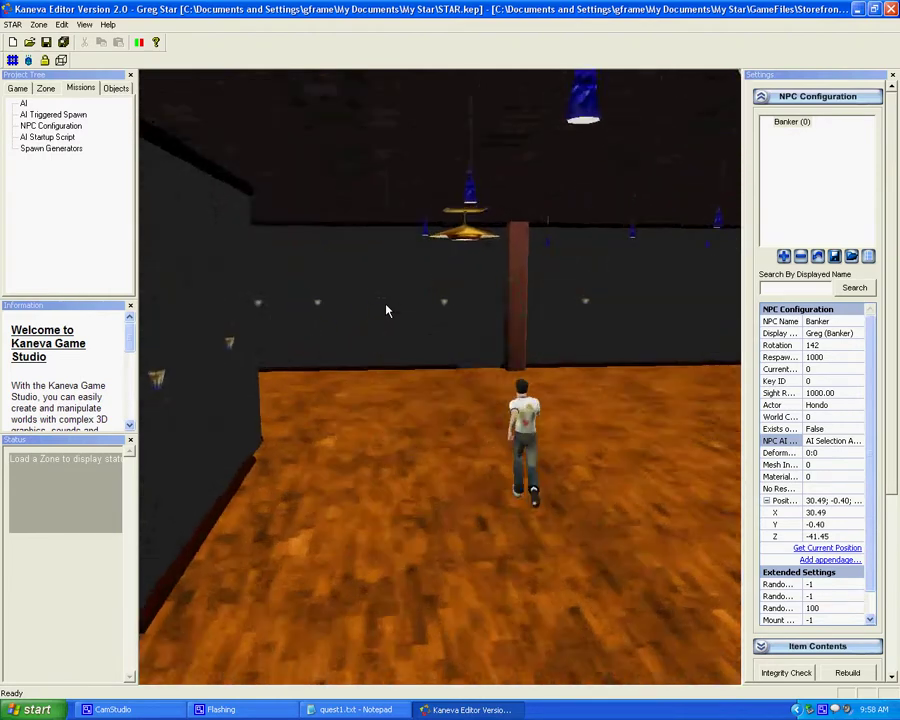
{"action": "key", "text": "Left"}
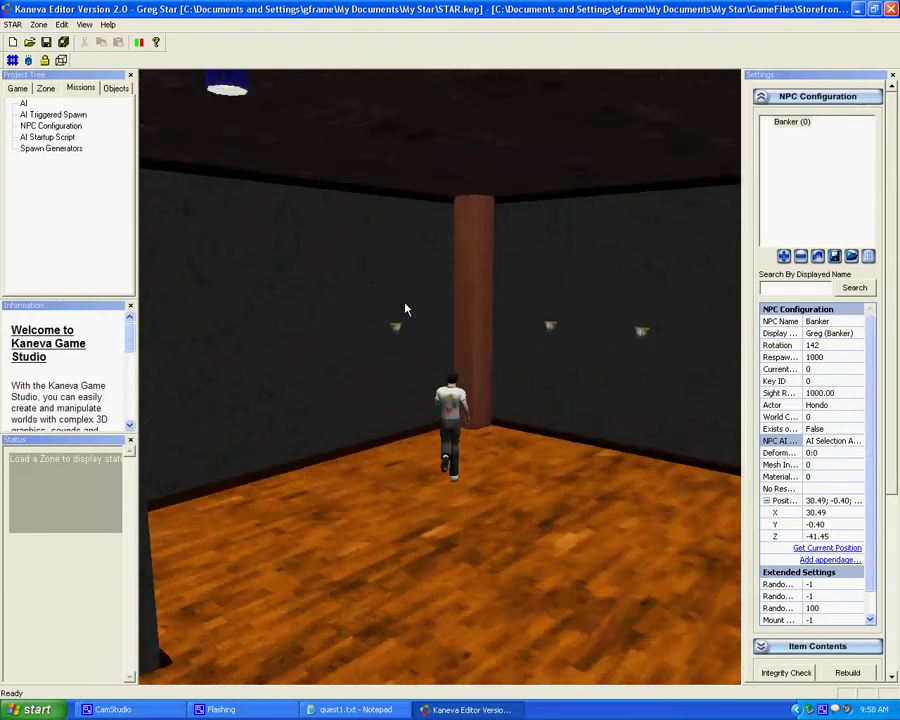
{"action": "key", "text": "Left"}
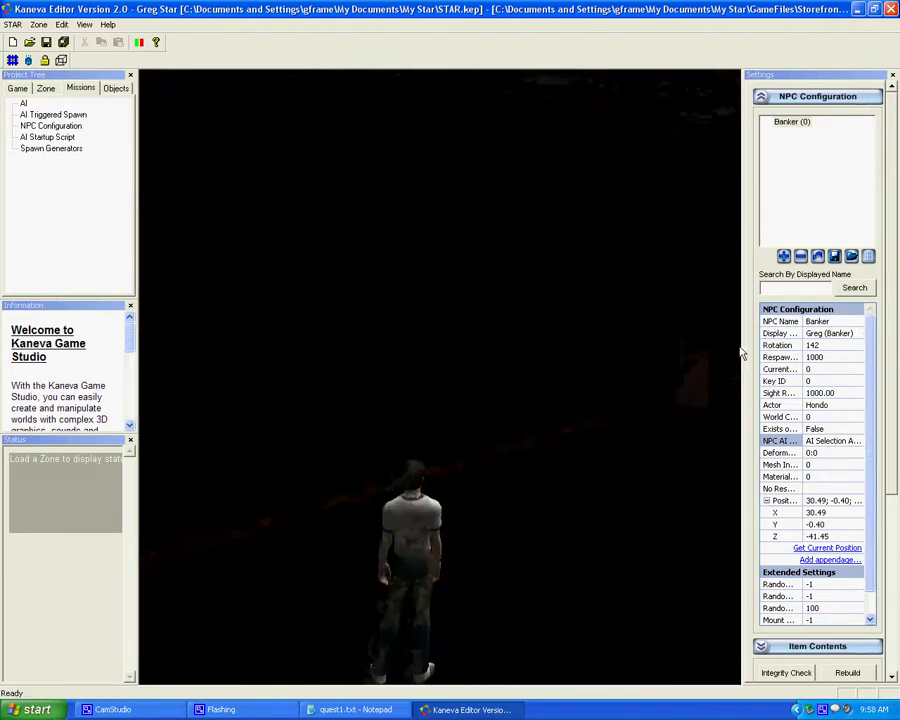
{"action": "key", "text": "Left"}
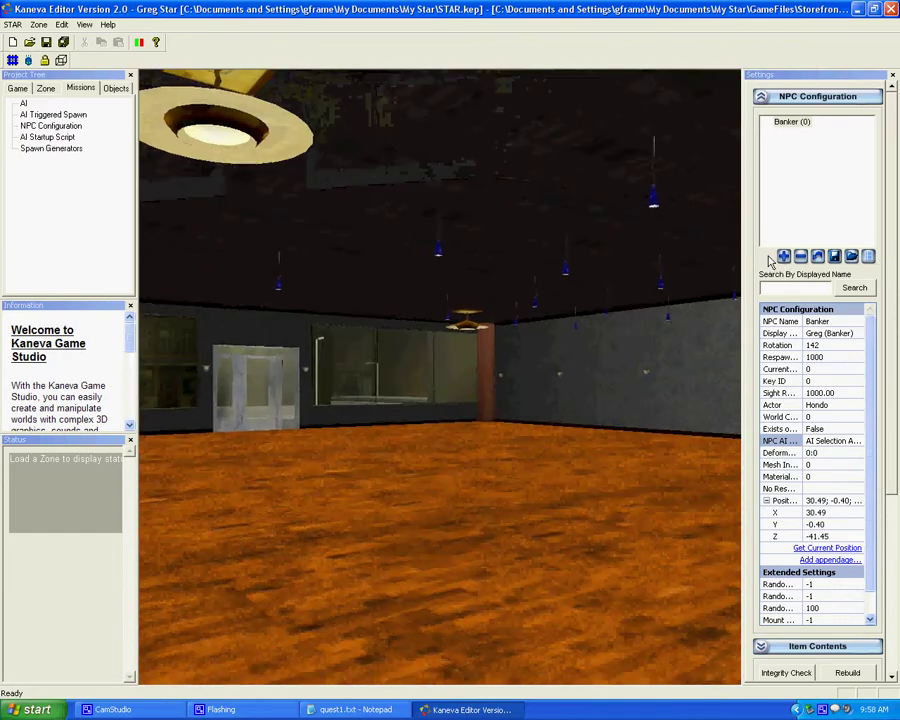
{"action": "key", "text": "Left"}
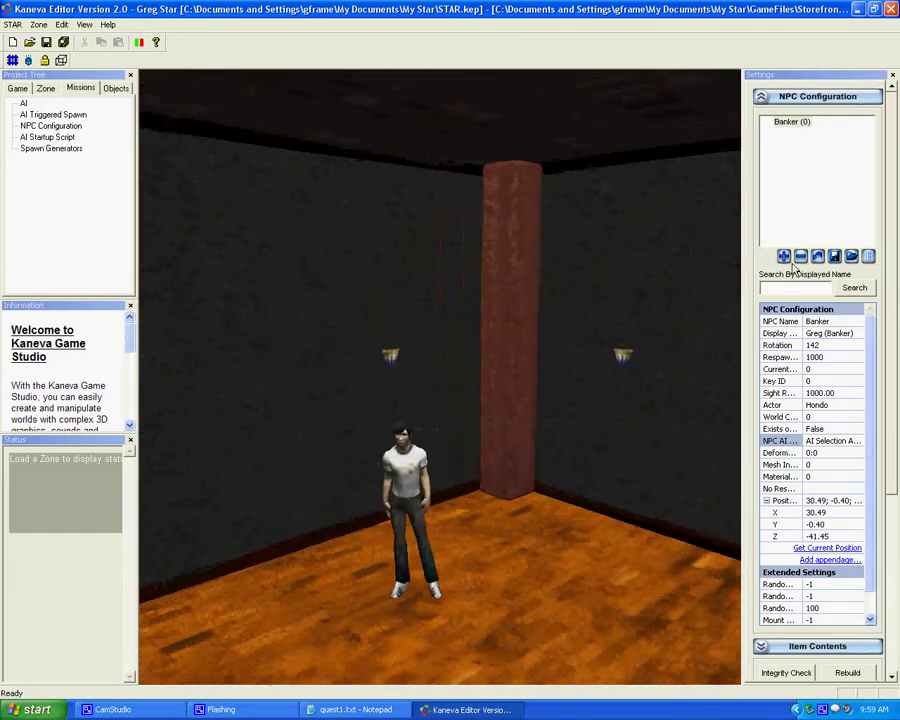
{"action": "key", "text": "Right"}
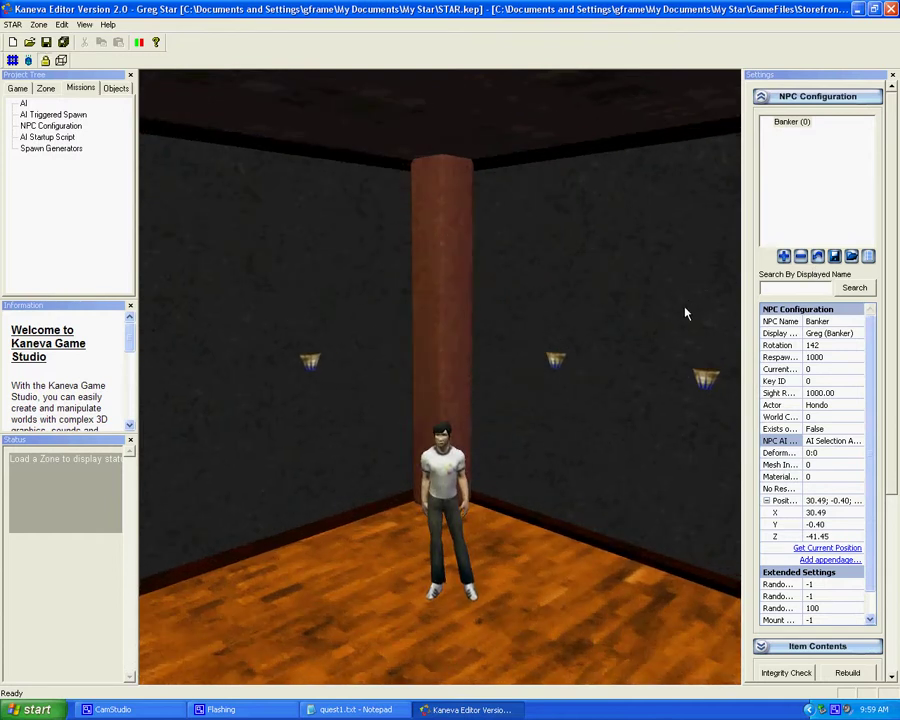
- Add a Store Clerk NPC at the avatar's current position with organization 1
{"action": "left_click", "coordinate": [836, 321]}
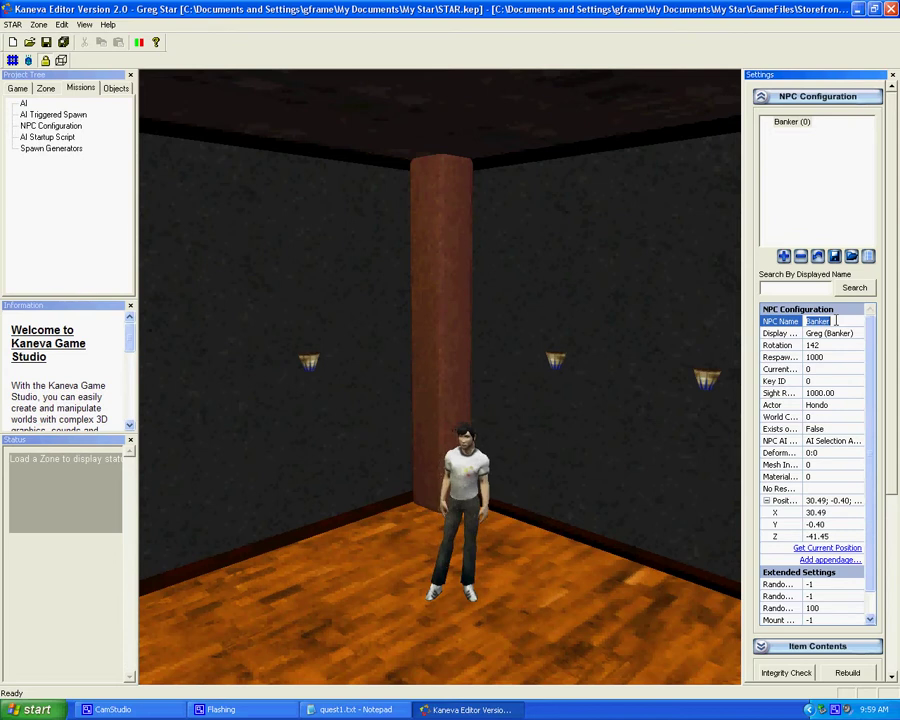
{"action": "type", "text": "Store Clerk"}
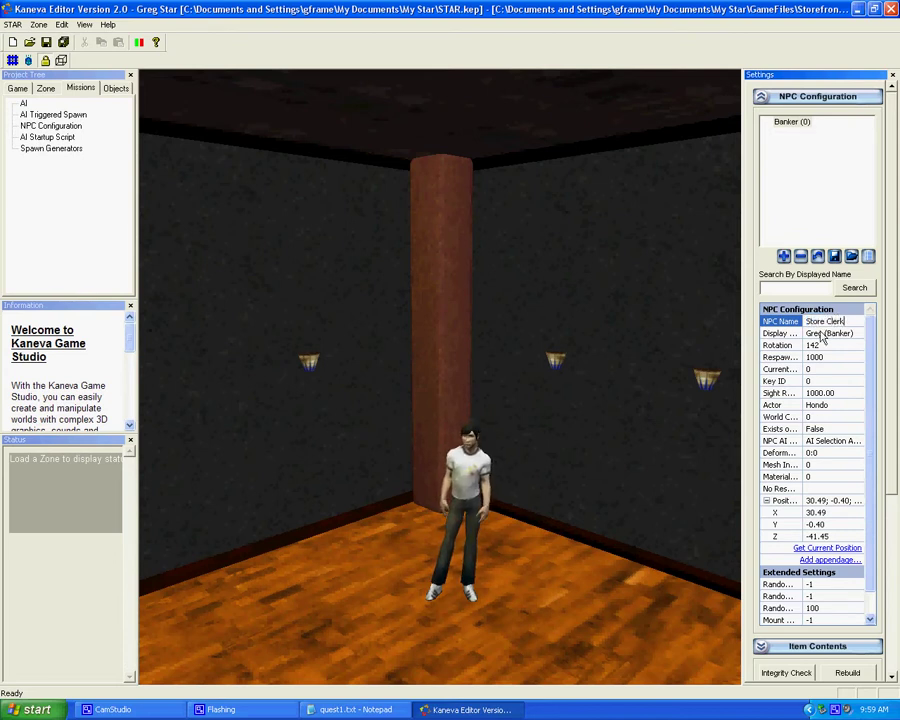
{"action": "left_click", "coordinate": [818, 333]}
{"action": "type", "text": "Jon (Clerk"}
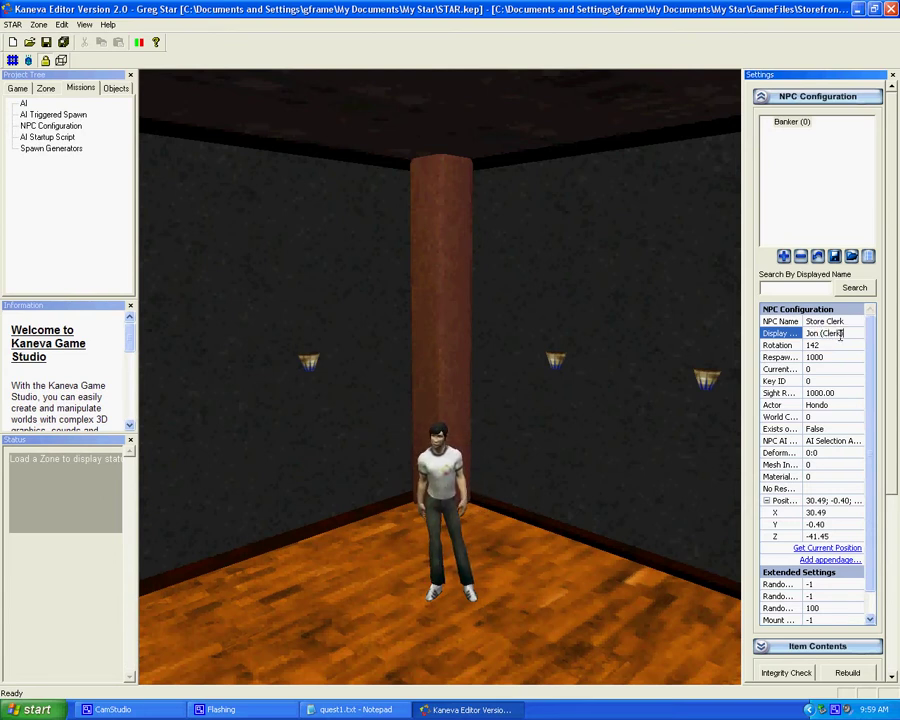
{"action": "left_click", "coordinate": [845, 549]}
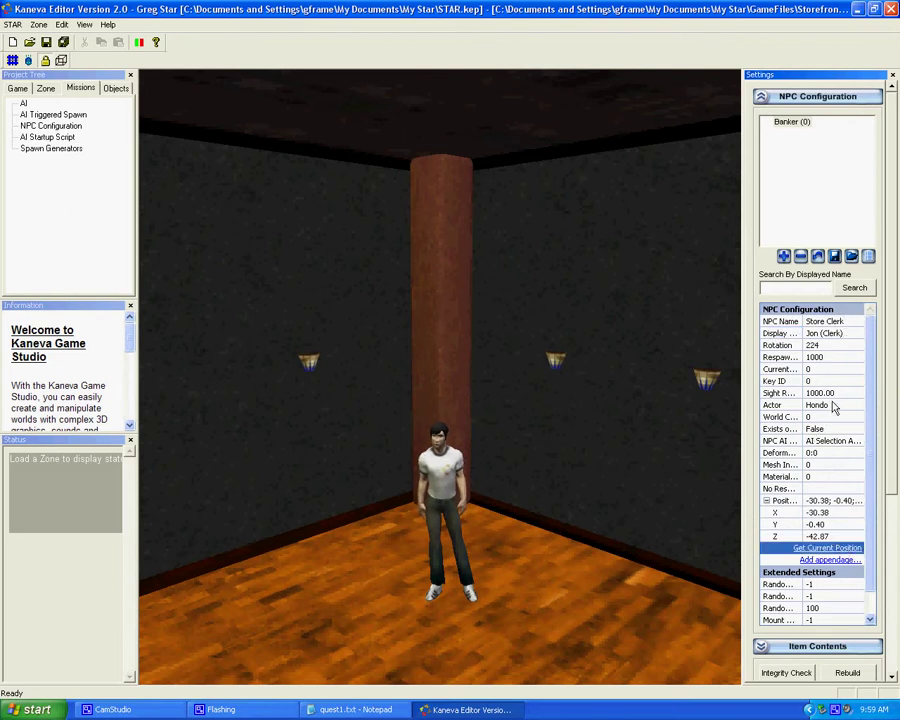
{"action": "scroll", "coordinate": [845, 560], "scroll_direction": "down", "scroll_amount": 1}
{"action": "left_click", "coordinate": [826, 609]}
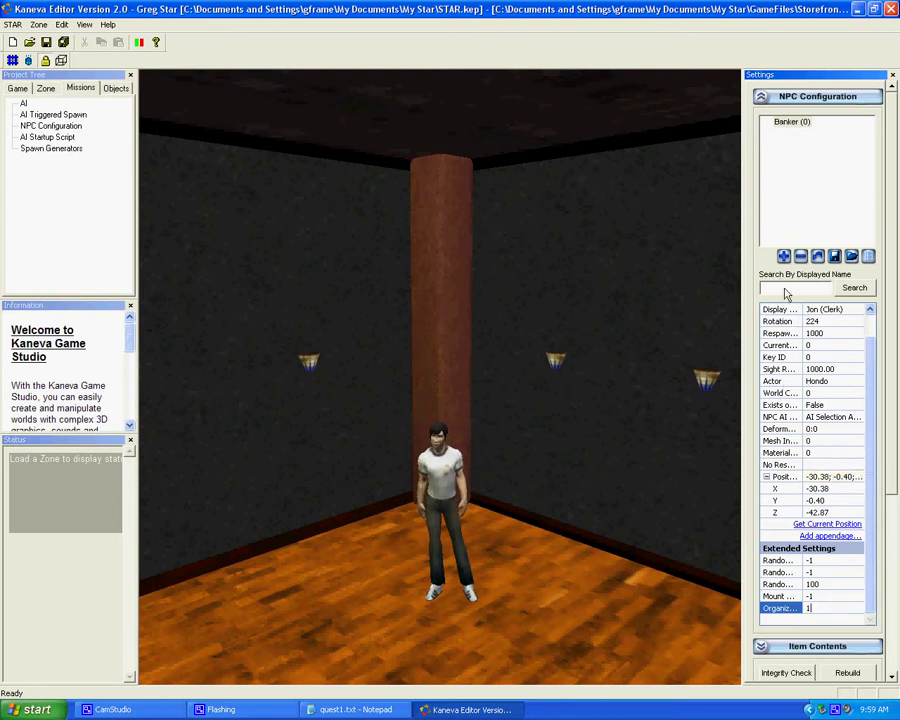
{"action": "left_click", "coordinate": [784, 257]}
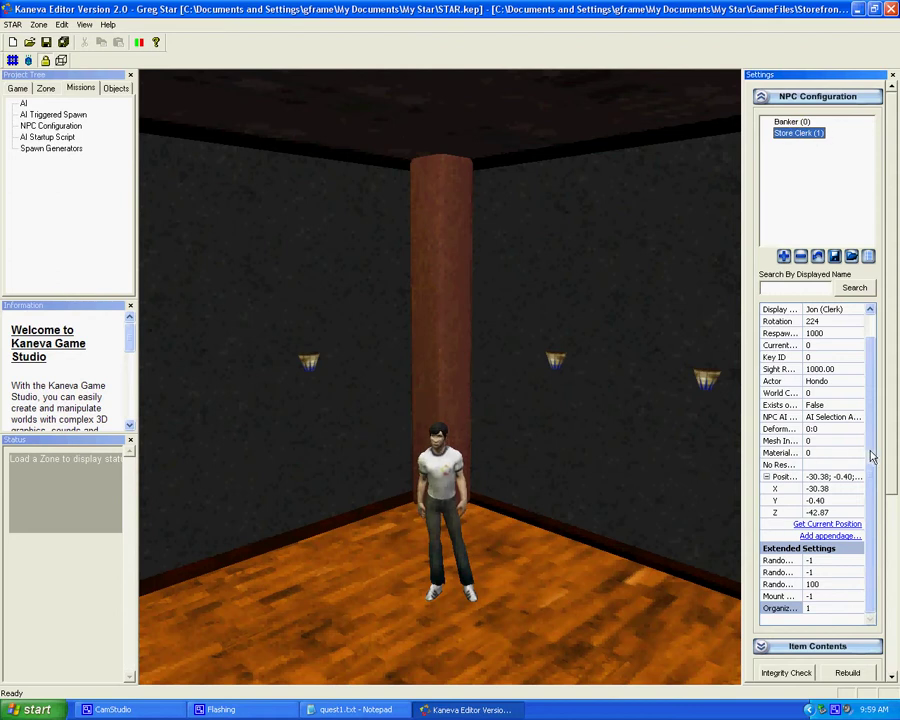
- Add an Access Store interaction entry to the Store Clerk using the Access Store command
{"action": "left_click", "coordinate": [867, 255]}
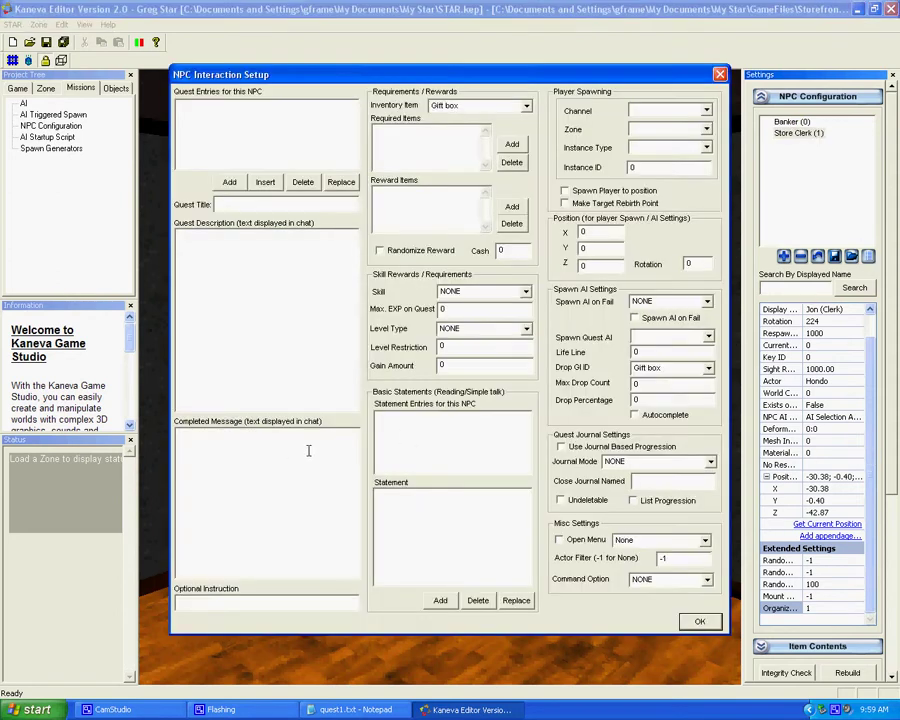
{"action": "left_click_drag", "start_coordinate": [298, 84], "coordinate": [284, 99]}
{"action": "left_click", "coordinate": [244, 217]}
{"action": "type", "text": "Access Store"}
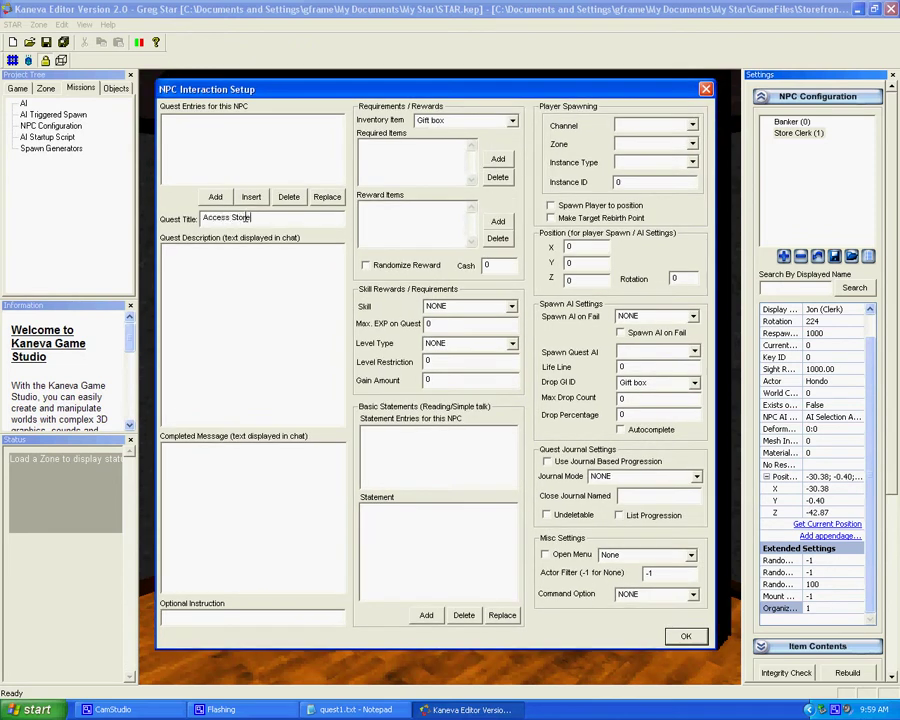
{"action": "left_click", "coordinate": [207, 196]}
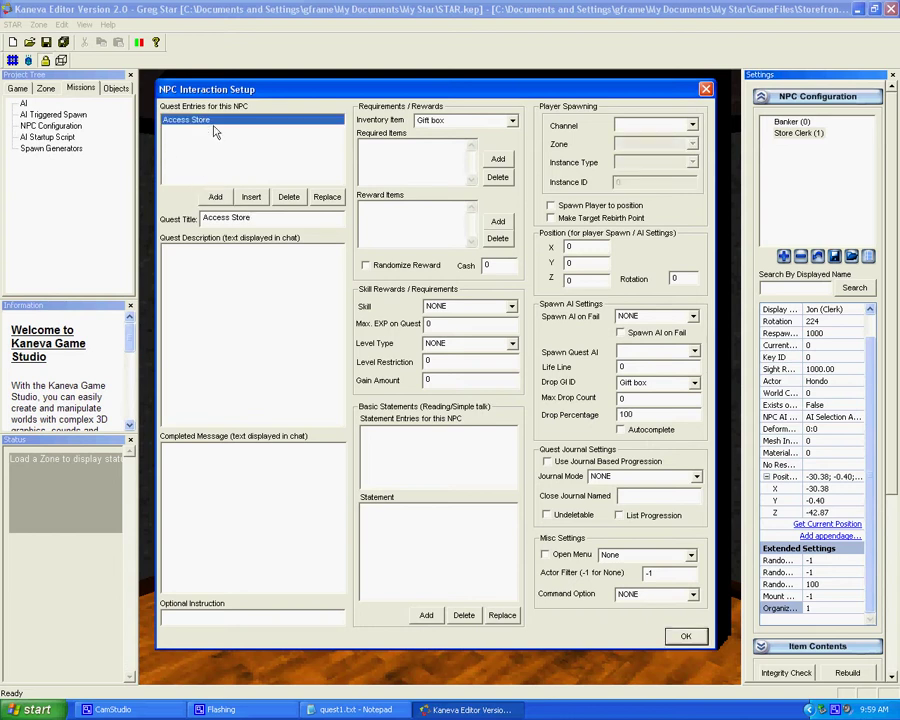
{"action": "left_click", "coordinate": [693, 595]}
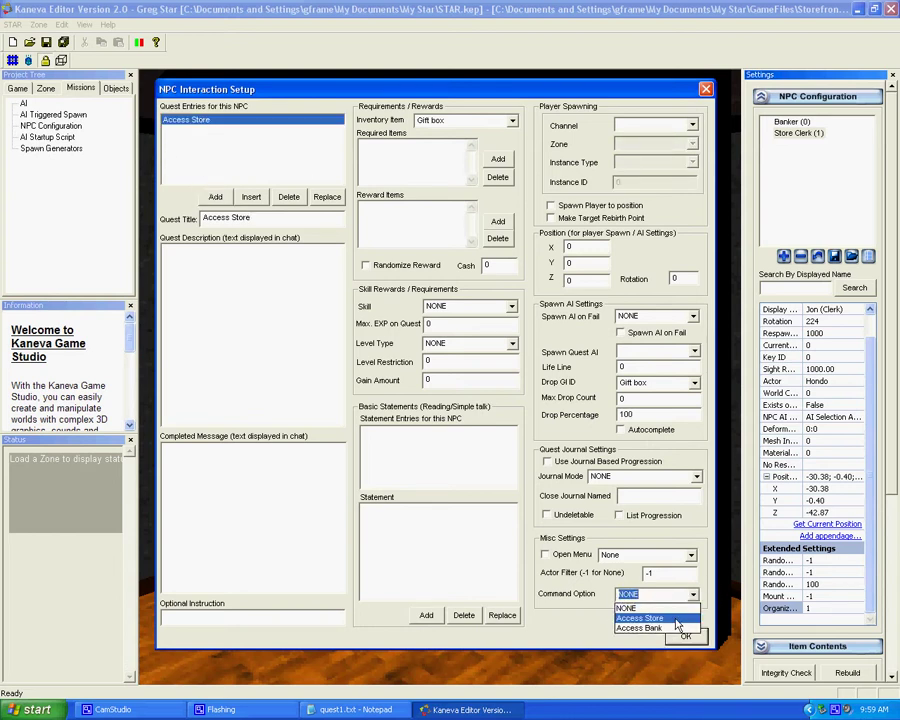
{"action": "left_click", "coordinate": [676, 619]}
{"action": "left_click", "coordinate": [337, 197]}
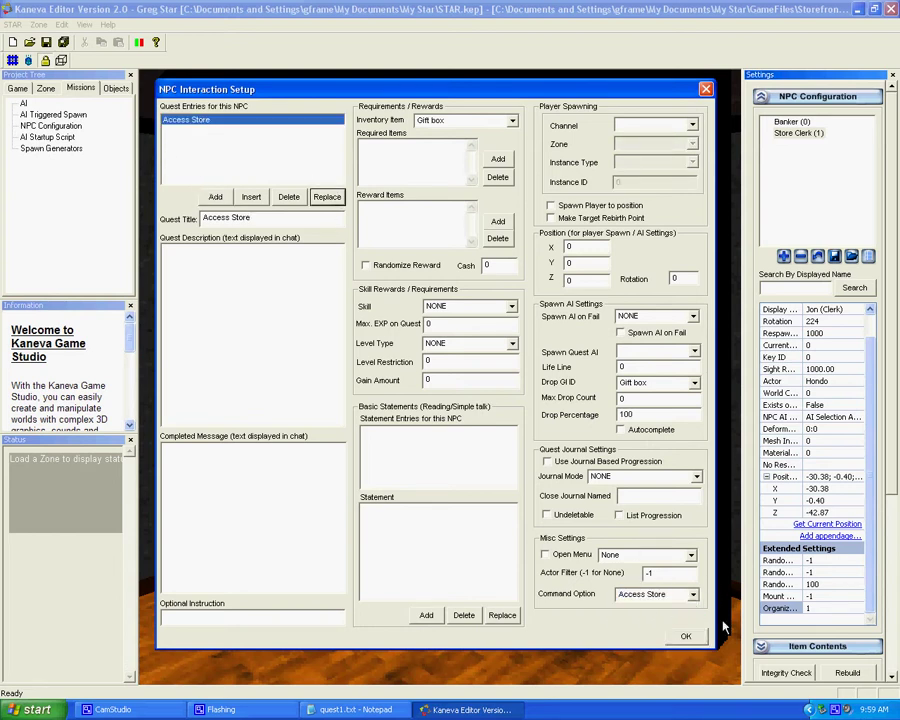
{"action": "left_click", "coordinate": [237, 118]}
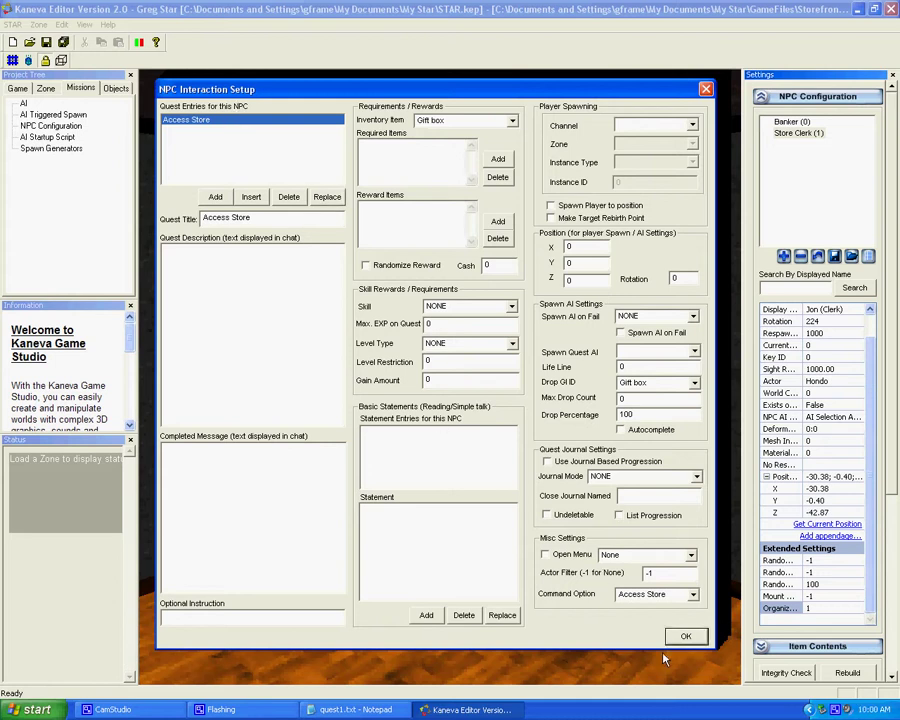
{"action": "left_click", "coordinate": [685, 638]}
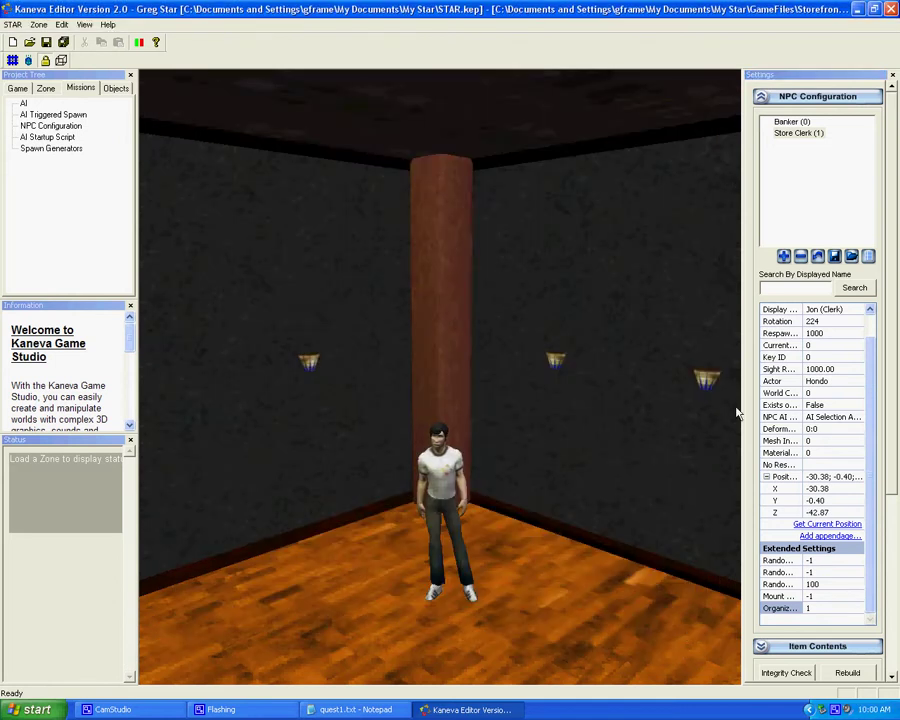
- Save the NPC configuration over NPCs.IGN and show the Store commerce area settings
{"action": "scroll", "coordinate": [895, 360], "scroll_direction": "down", "scroll_amount": 3}
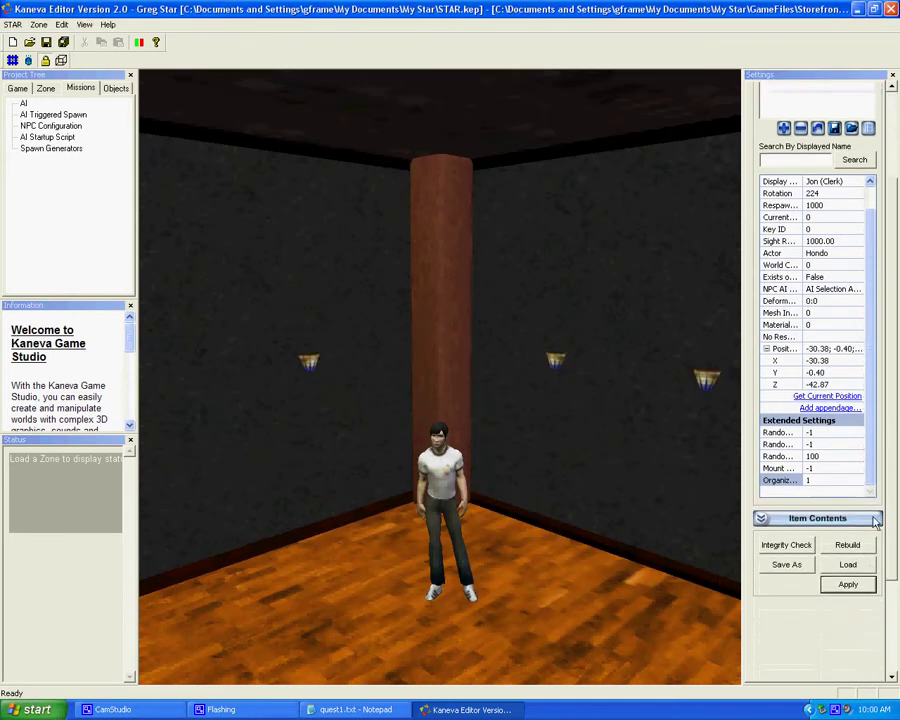
{"action": "left_click", "coordinate": [786, 564]}
{"action": "double_click", "coordinate": [352, 377]}
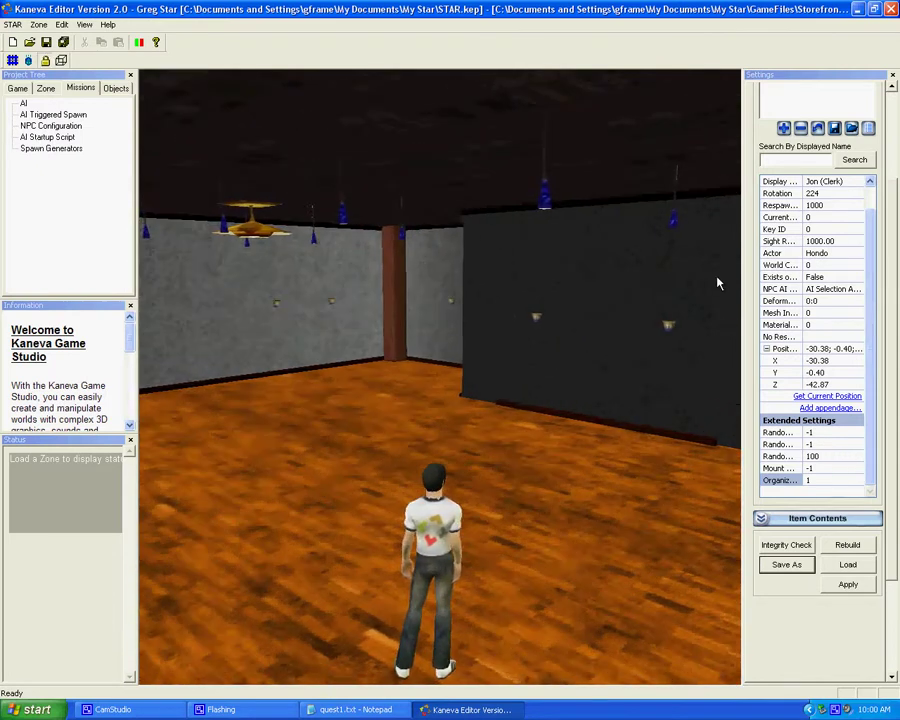
{"action": "left_click", "coordinate": [114, 89]}
{"action": "left_click", "coordinate": [47, 139]}
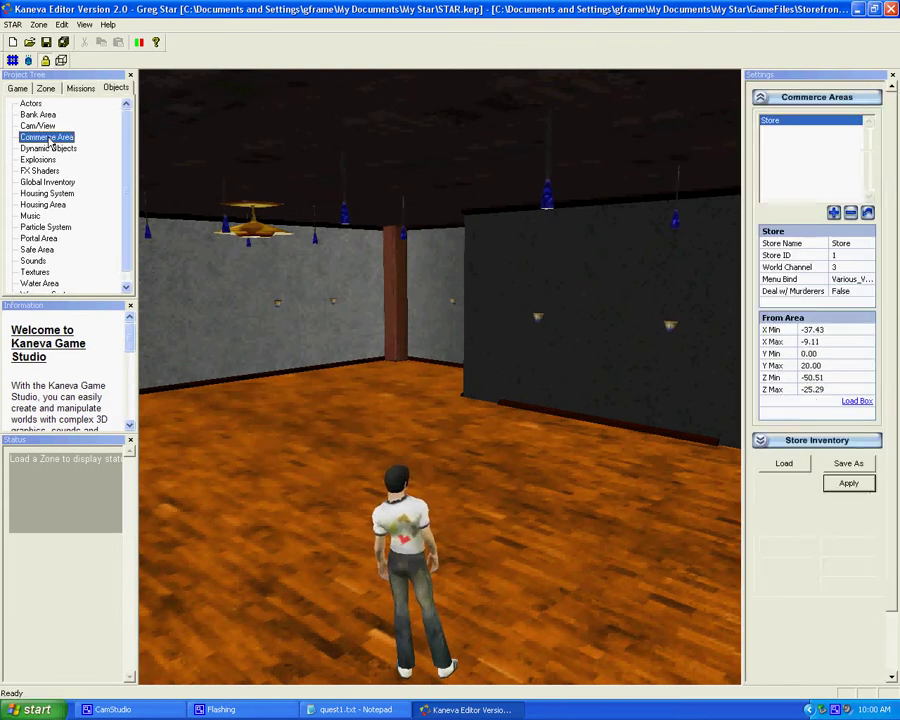
- Add Gift box, Signboard, Carpet and Billboard from Global Inventory to the Store's inventory
{"action": "left_click", "coordinate": [798, 124]}
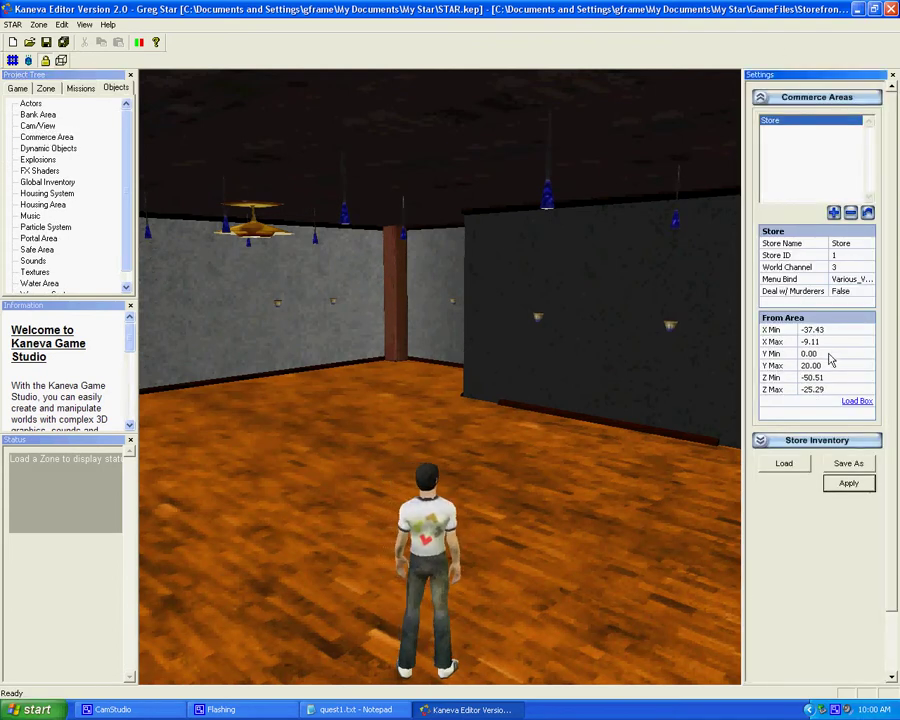
{"action": "key", "text": "Left"}
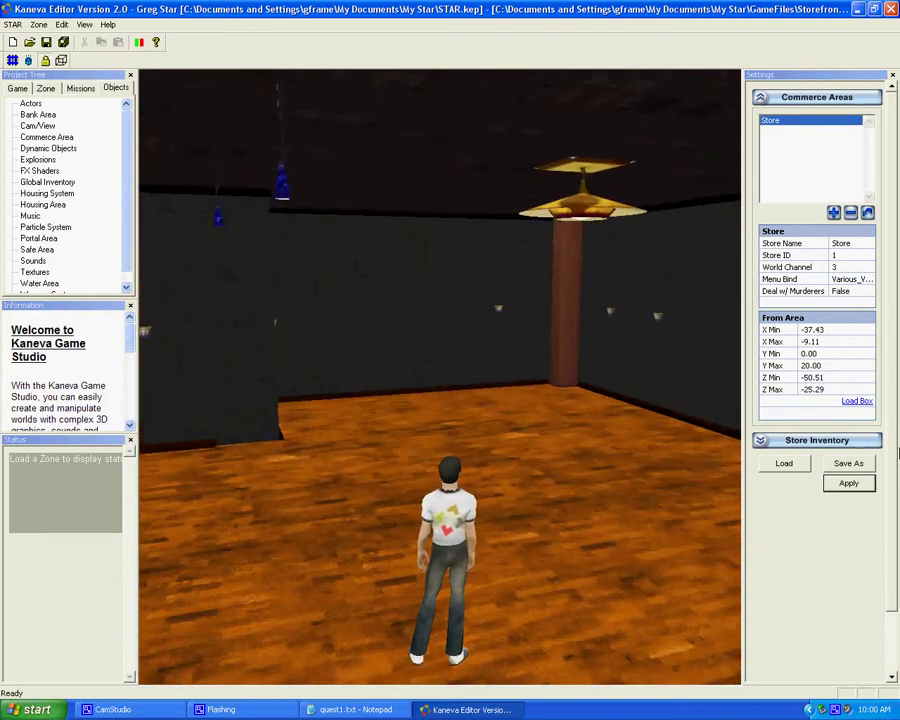
{"action": "left_click", "coordinate": [843, 440]}
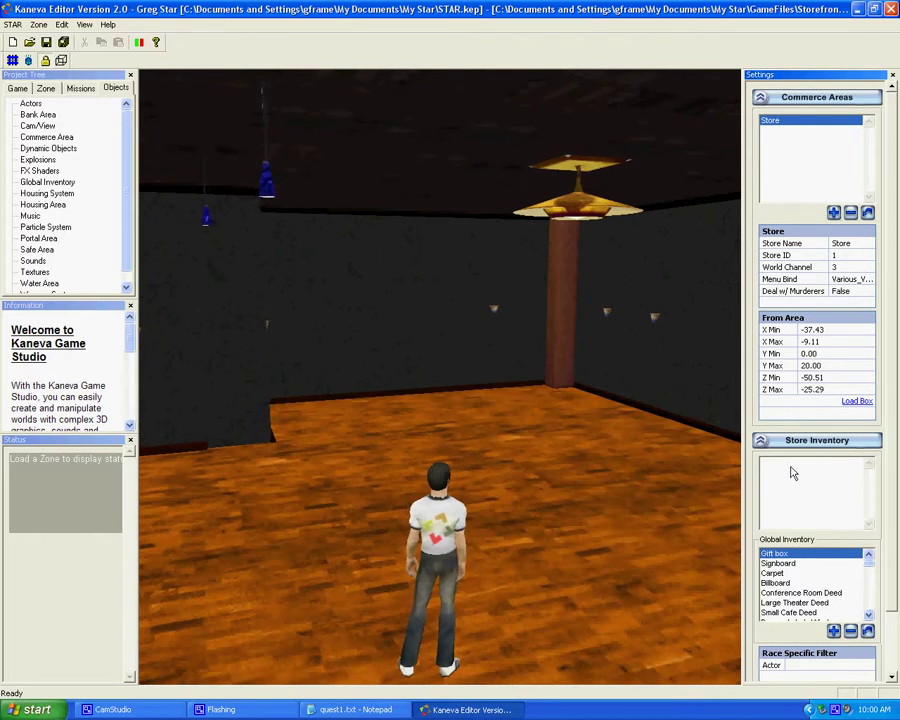
{"action": "left_click", "coordinate": [790, 122]}
{"action": "left_click", "coordinate": [834, 632]}
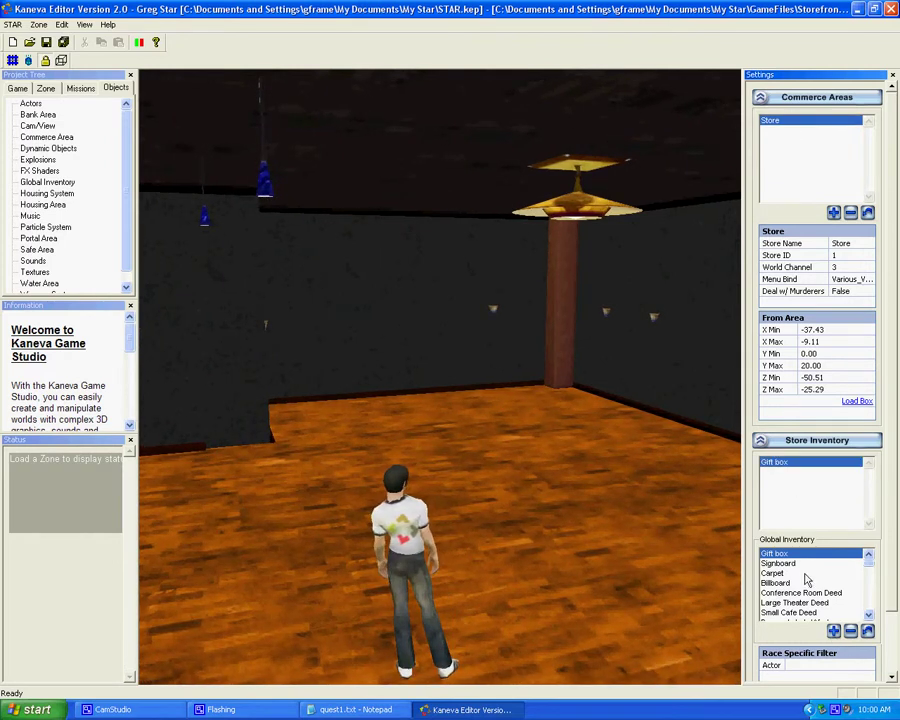
{"action": "left_click", "coordinate": [808, 565]}
{"action": "double_click", "coordinate": [808, 566]}
{"action": "left_click", "coordinate": [790, 573]}
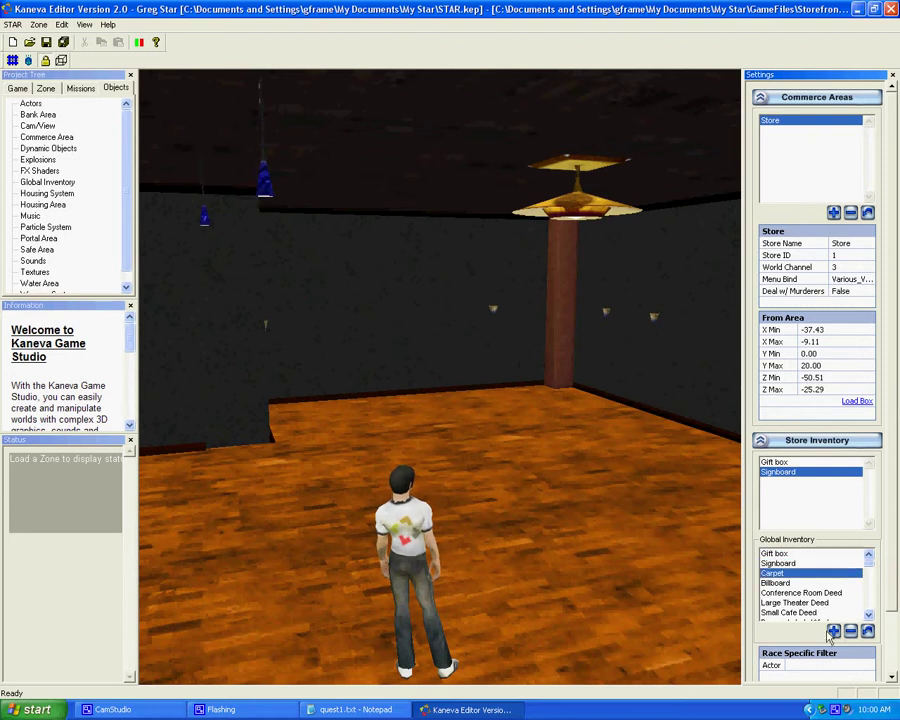
{"action": "double_click", "coordinate": [790, 573]}
{"action": "left_click", "coordinate": [790, 583]}
{"action": "left_click", "coordinate": [835, 631]}
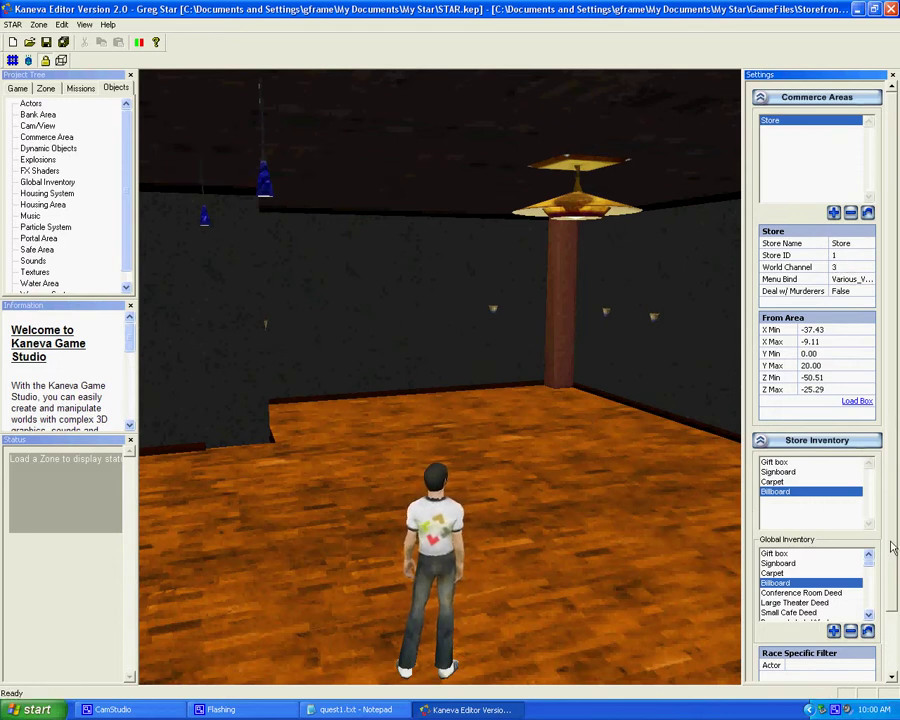
{"action": "scroll", "coordinate": [855, 137], "scroll_direction": "down", "scroll_amount": 2}
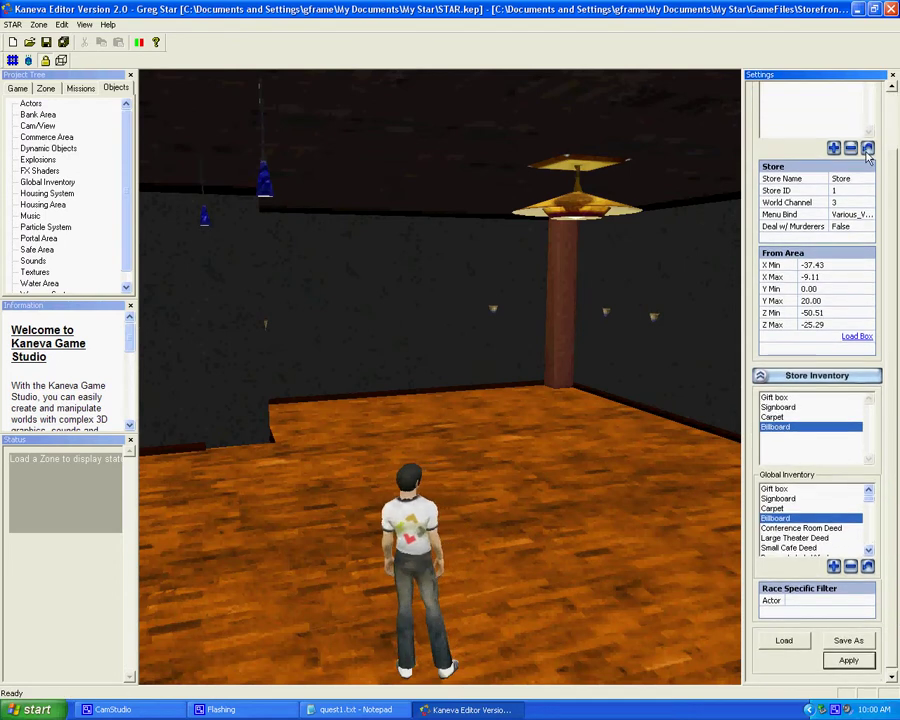
- Overwrite Commerce.C3B with the four-item store inventory, then walk the avatar around the Storefront
{"action": "left_click", "coordinate": [848, 637]}
{"action": "double_click", "coordinate": [354, 382]}
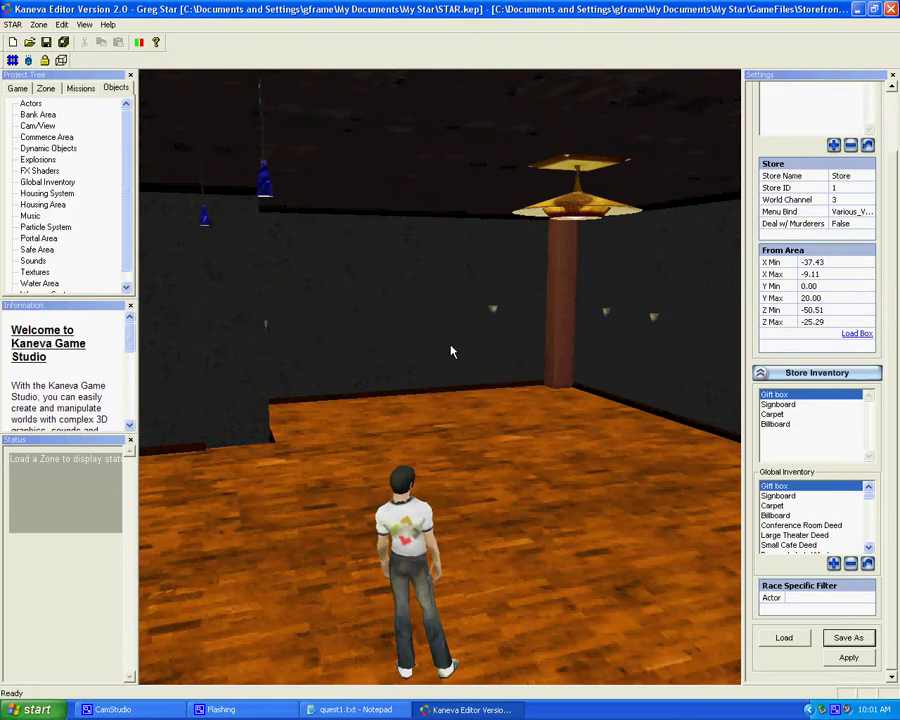
{"action": "key", "text": "Left"}
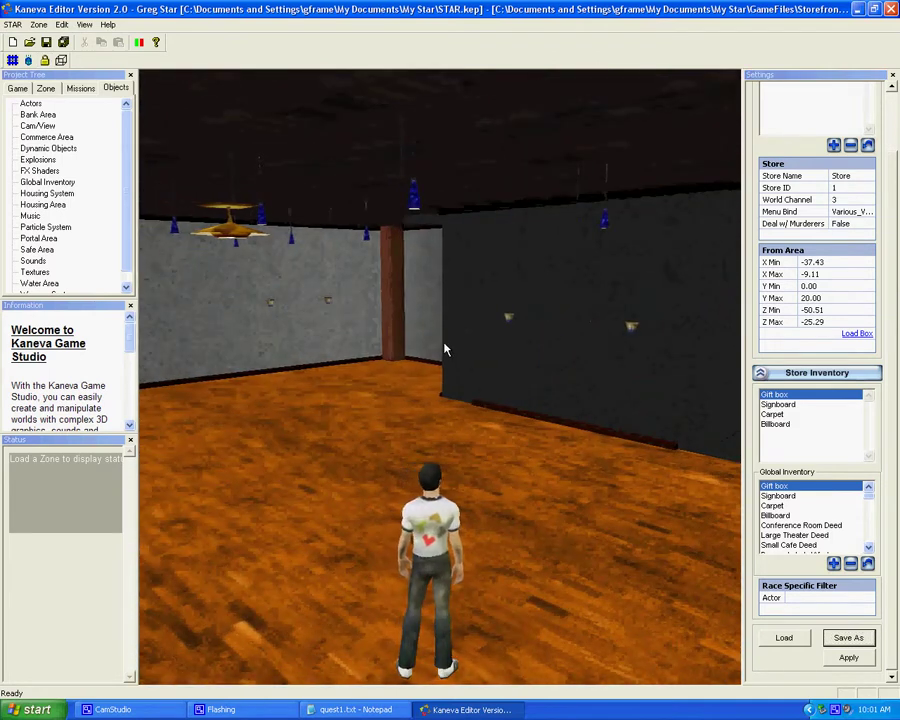
{"action": "key", "text": "Left"}
{"action": "key", "text": "Right"}
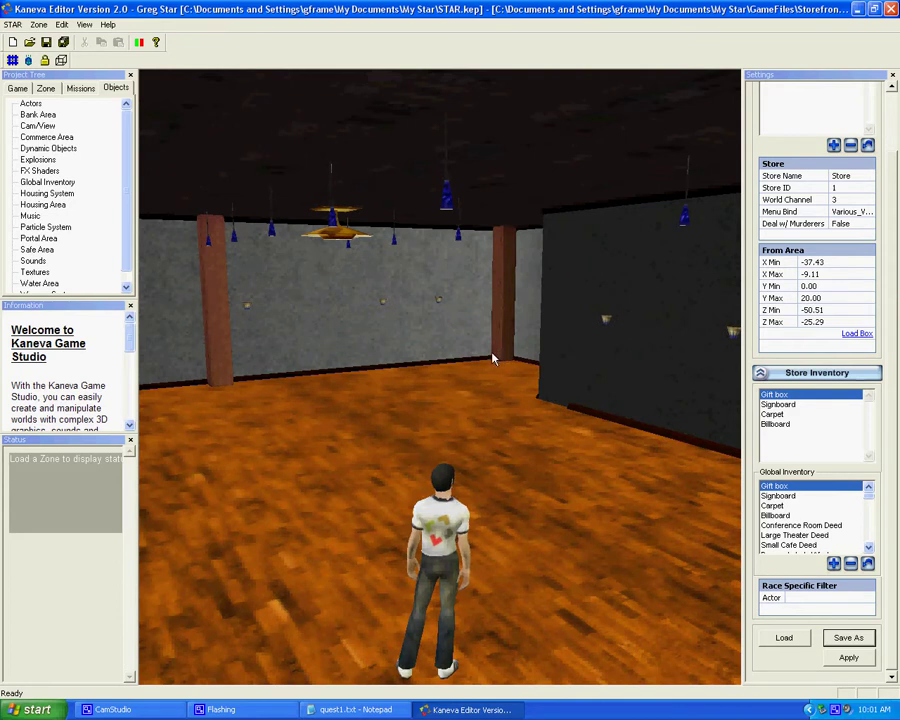
{"action": "key", "text": "Up"}
{"action": "key", "text": "Right"}
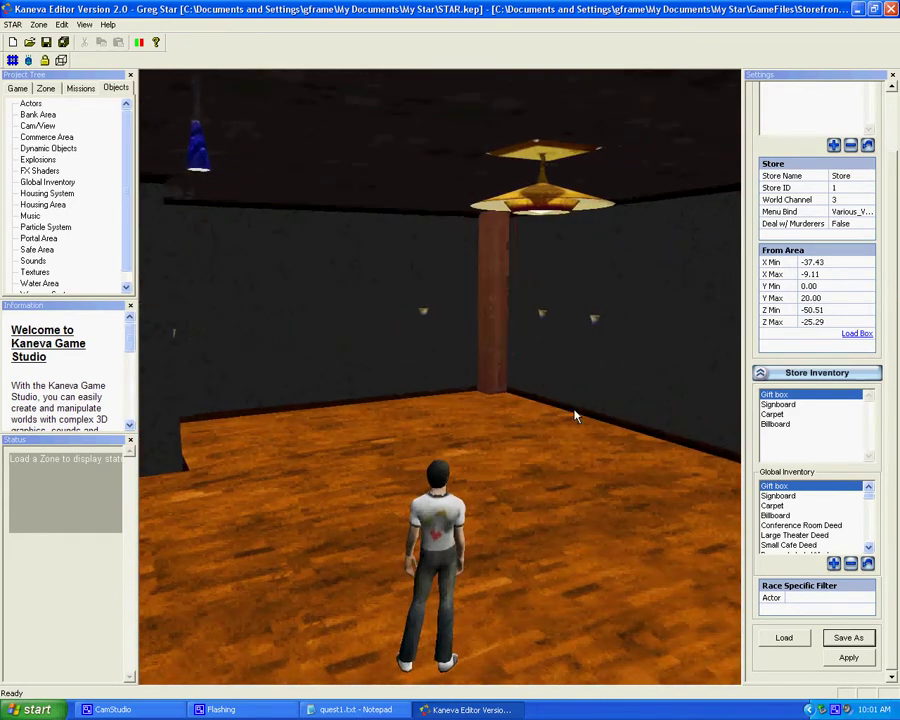